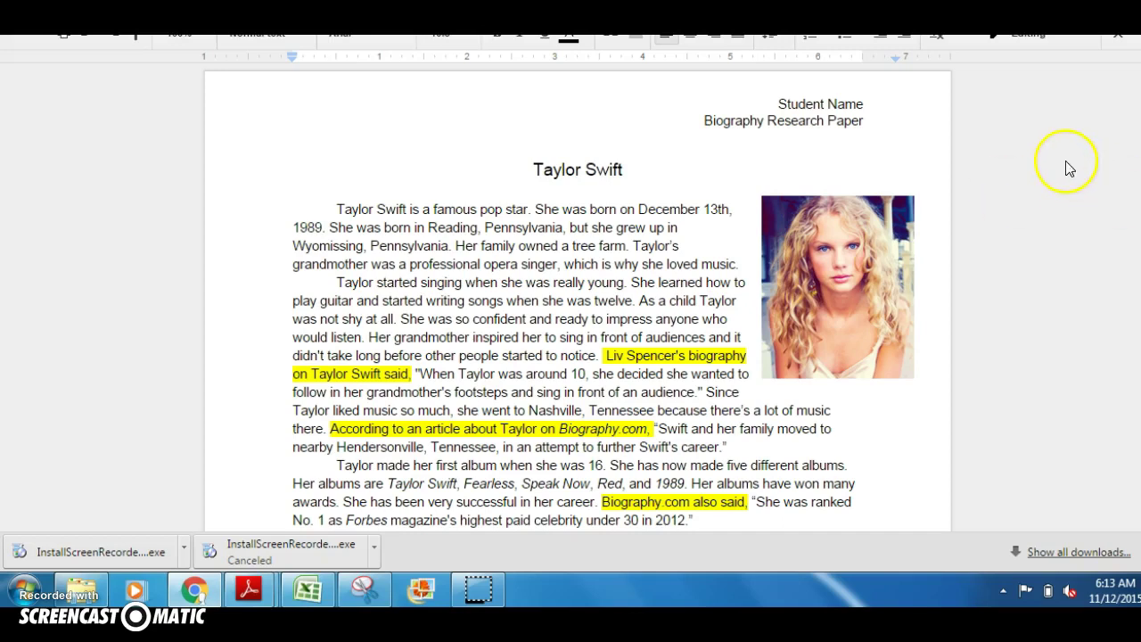
Switch to the Biography.com Taylor Swift article and scroll down to its Citation Information
scroll(1062, 158, "down", 2)
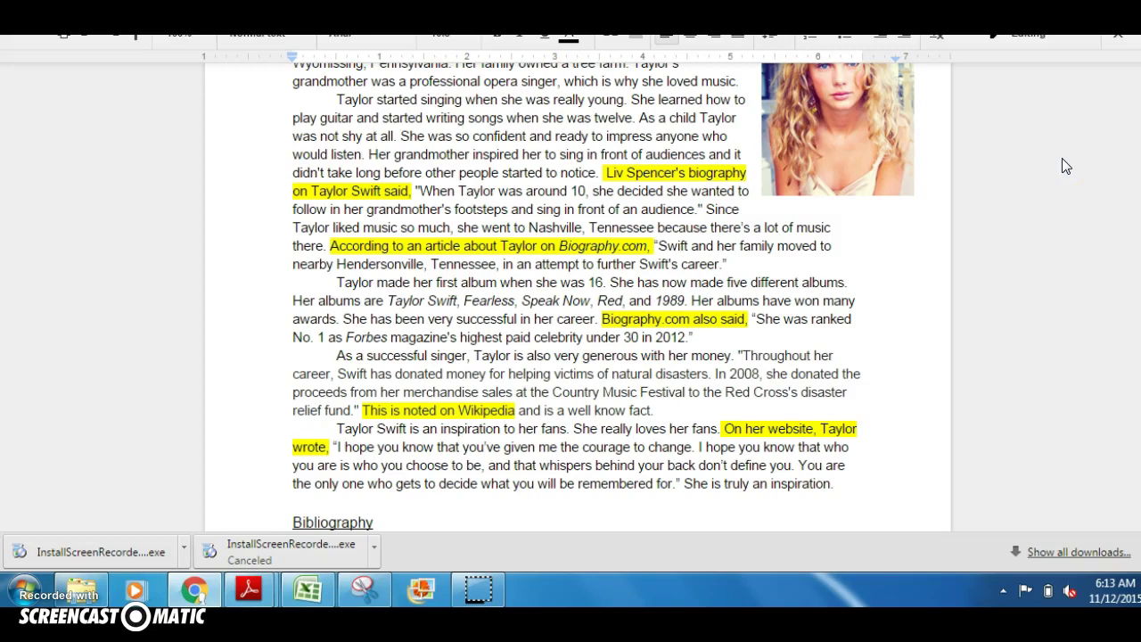
scroll(1126, 169, "down", 1)
scroll(535, 401, "down", 1)
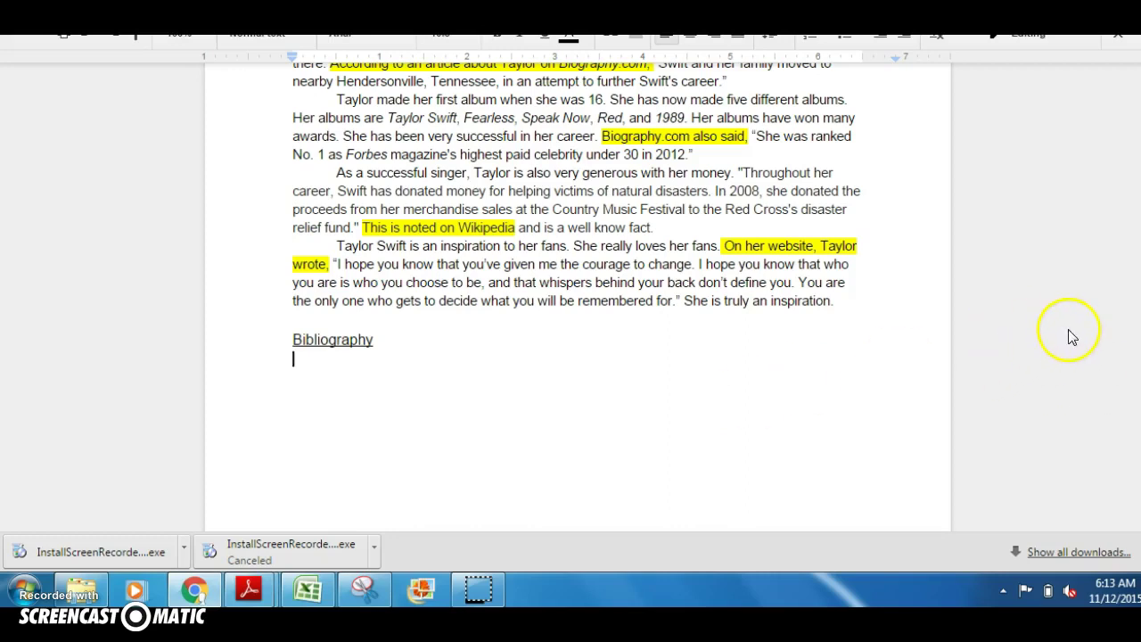
scroll(1072, 337, "up", 2)
scroll(1072, 337, "up", 1)
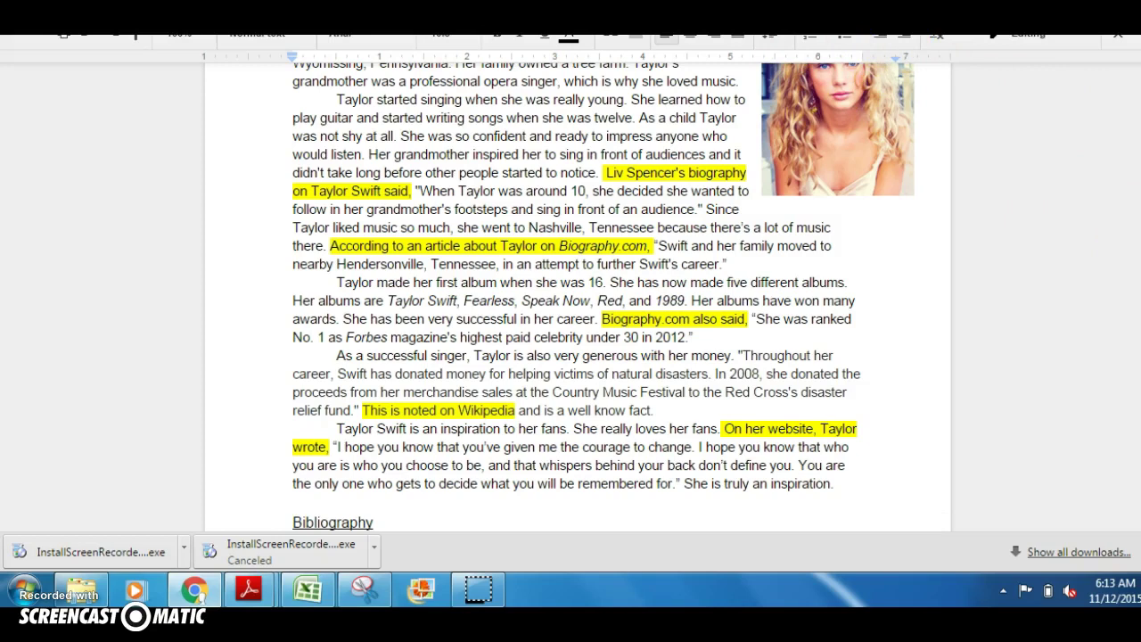
key("ctrl+Tab")
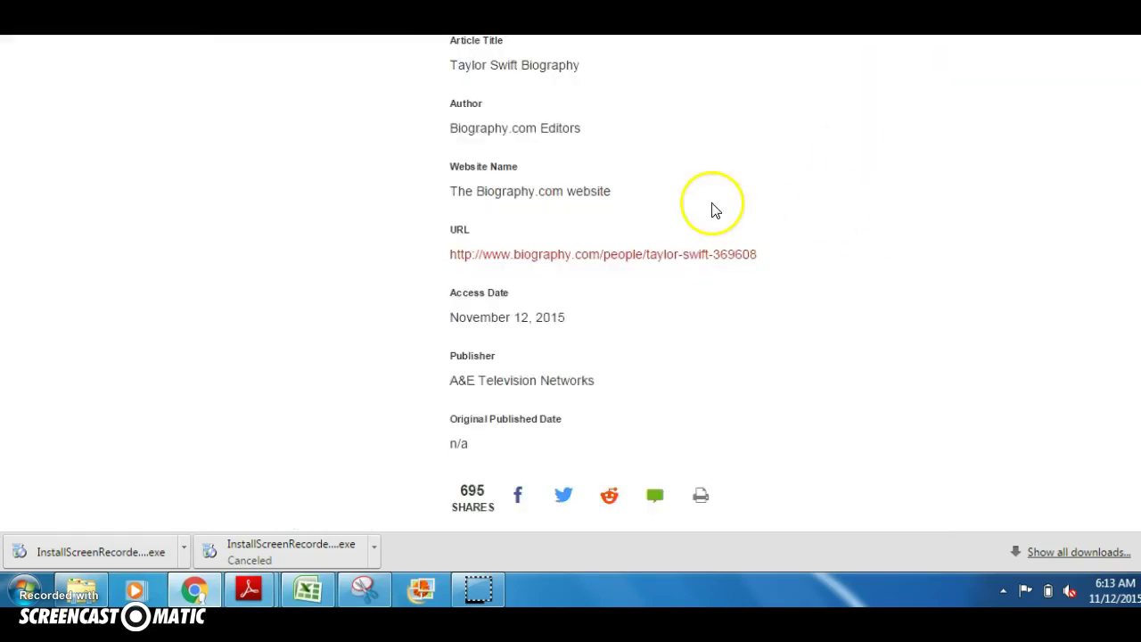
scroll(713, 208, "down", 15)
scroll(718, 204, "up", 10)
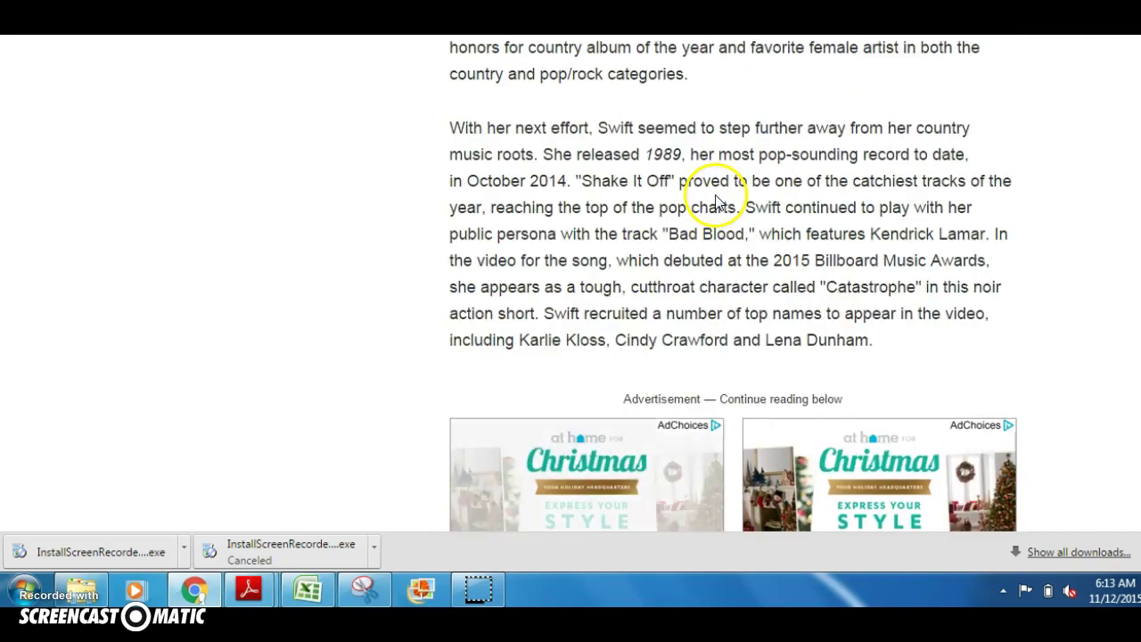
scroll(716, 201, "down", 10)
scroll(713, 207, "down", 9)
scroll(714, 210, "down", 1)
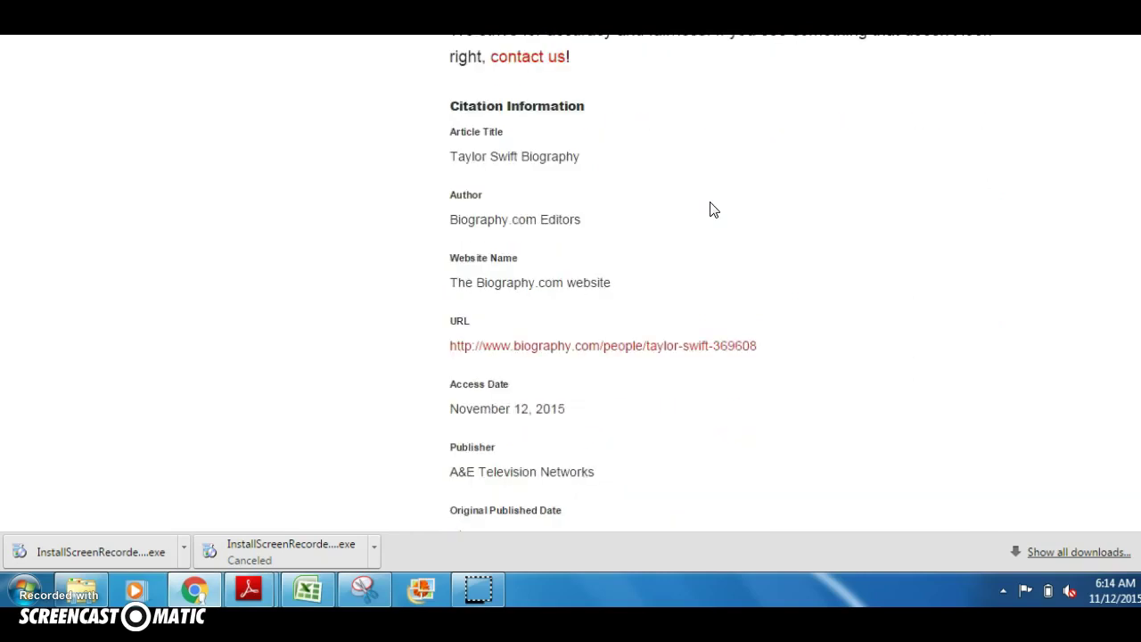
scroll(722, 150, "up", 2)
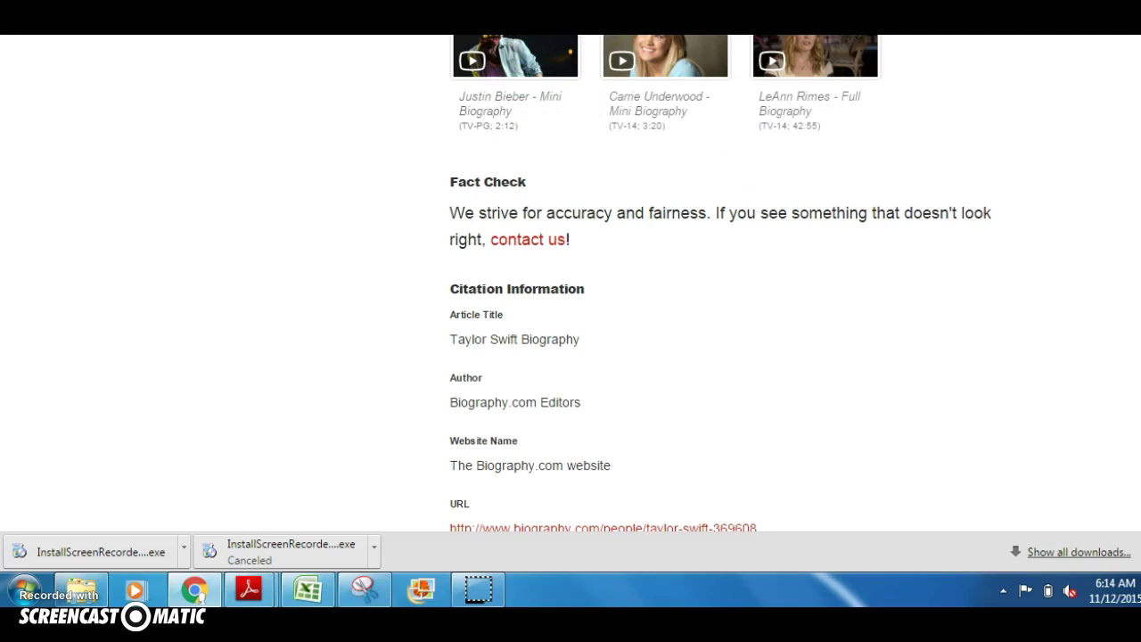
scroll(935, 249, "down", 1)
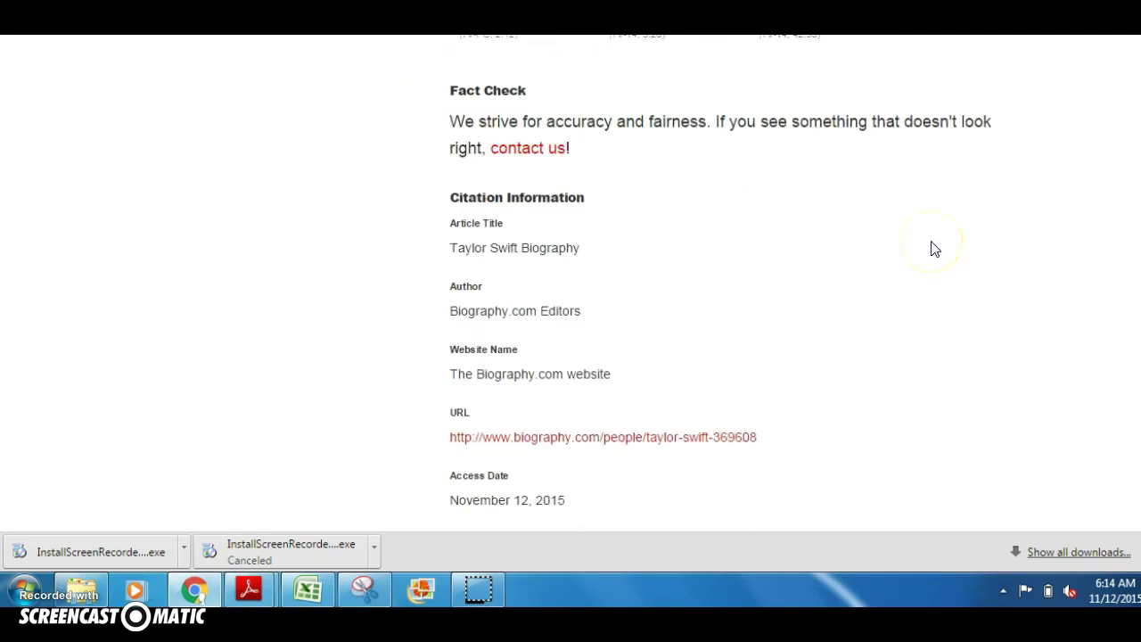
scroll(935, 248, "down", 1)
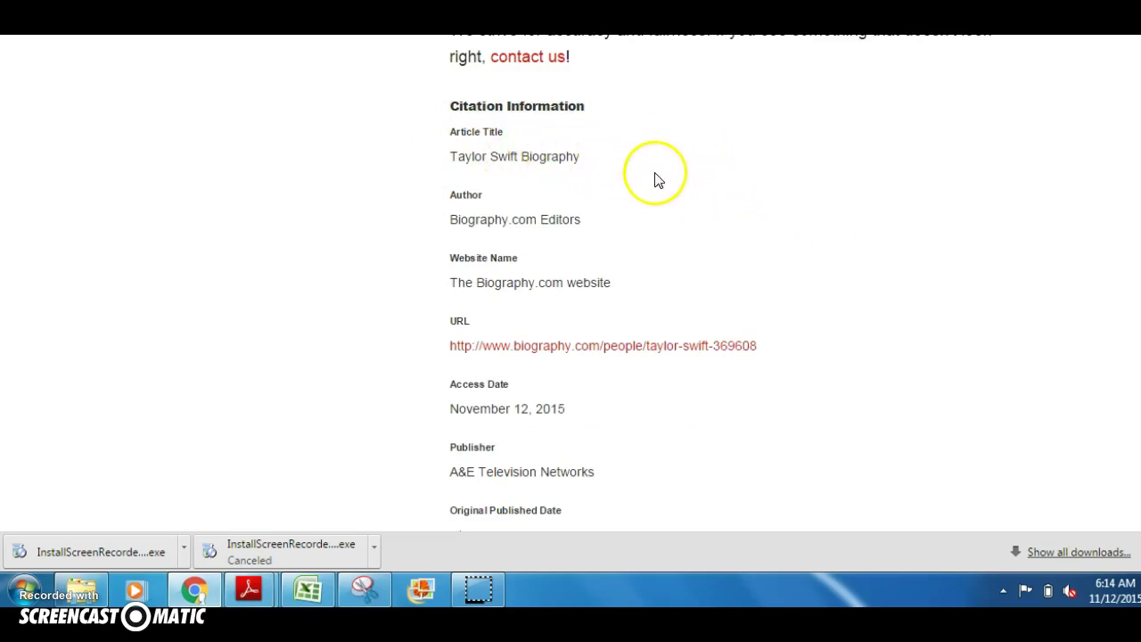
scroll(673, 185, "down", 1)
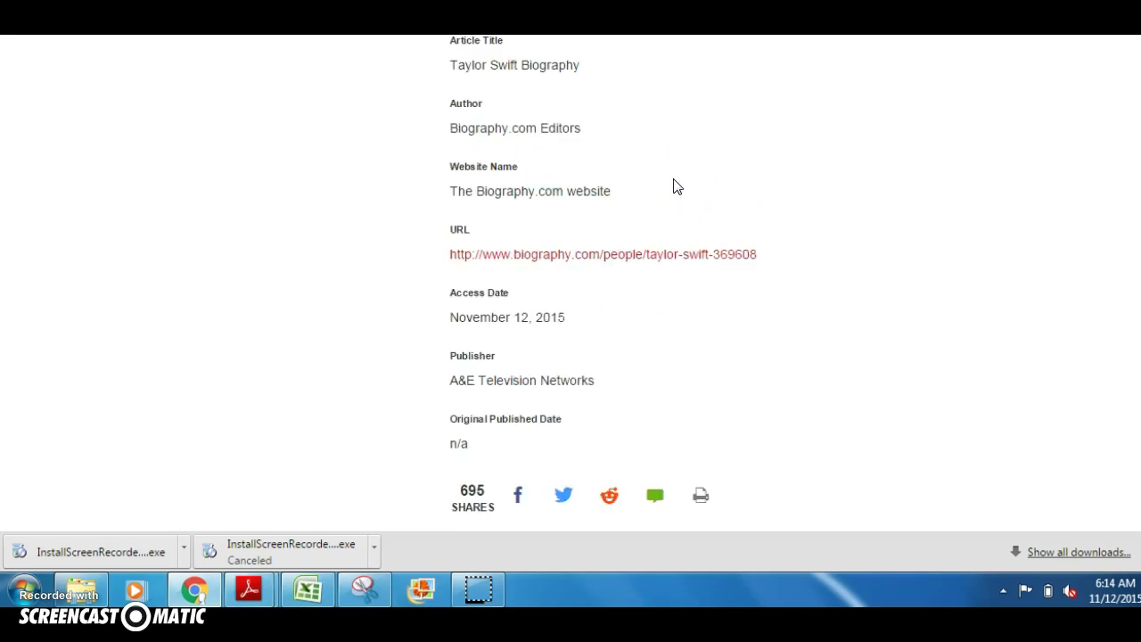
scroll(676, 187, "down", 1)
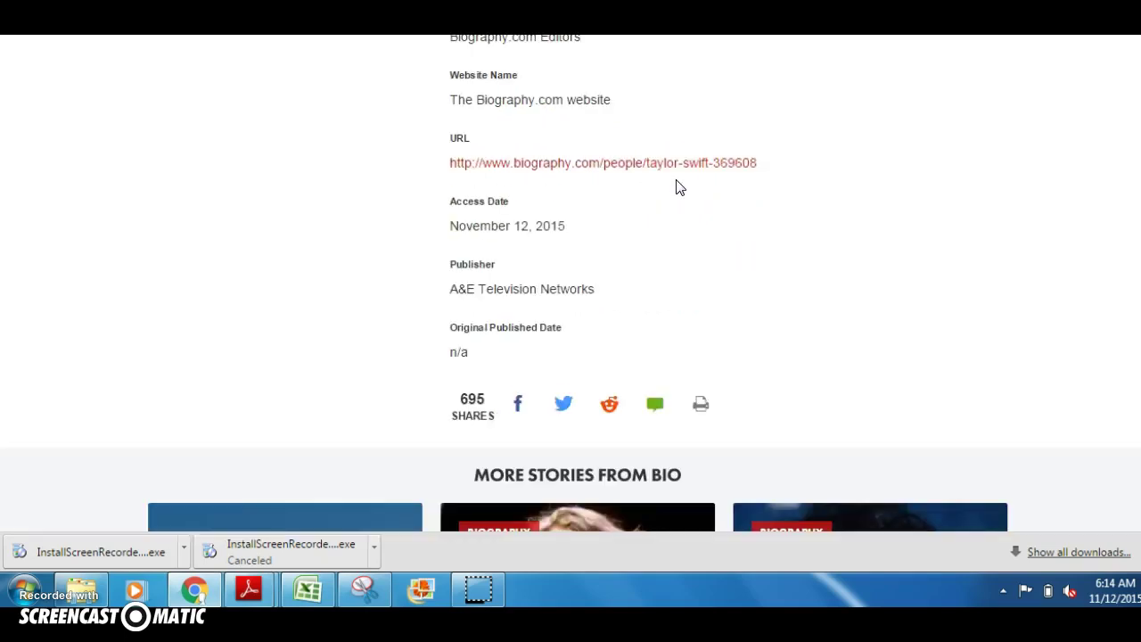
left_click(639, 240)
scroll(609, 258, "up", 1)
Copy the citation fields from Article Title through A&E Television Networks, then return to the paper
left_click(508, 402)
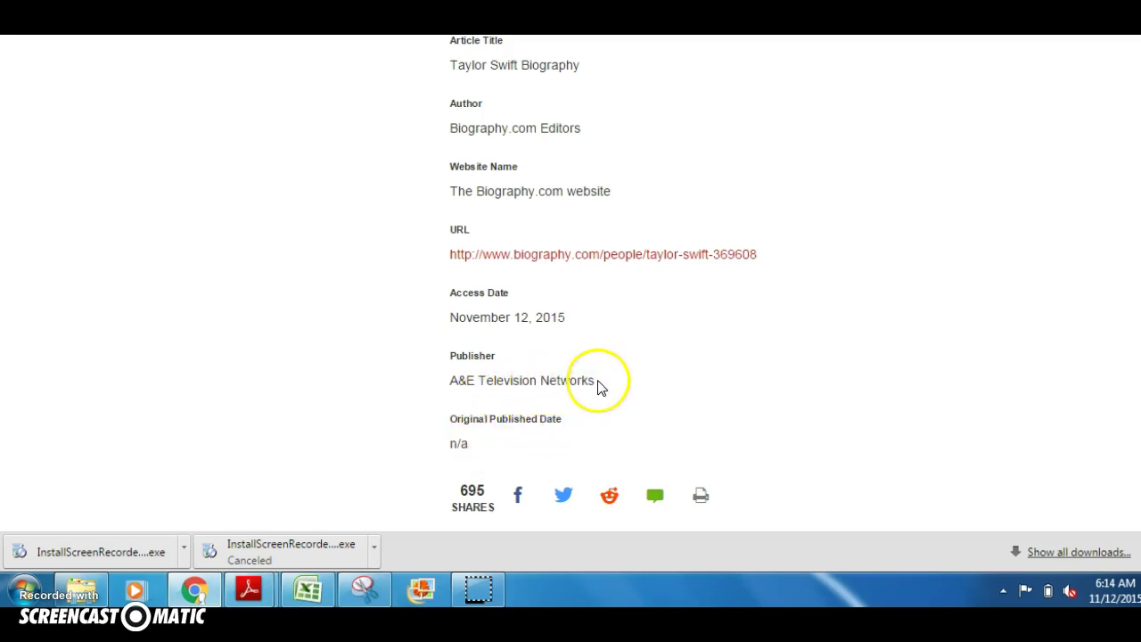
left_click_drag(600, 386, 435, 41)
right_click(507, 147)
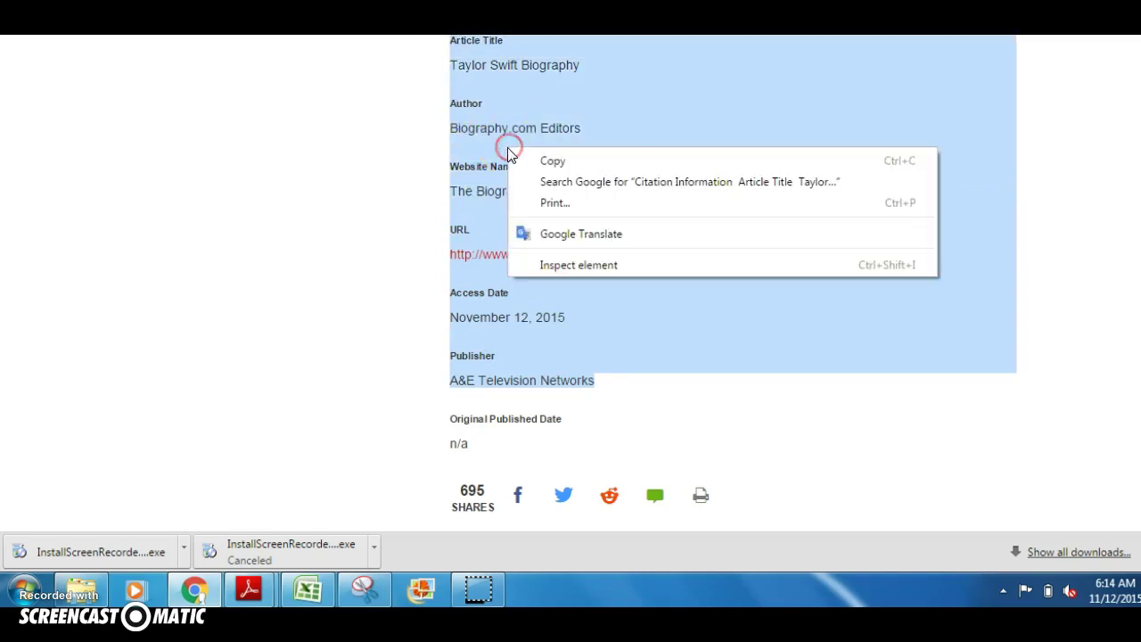
left_click(553, 162)
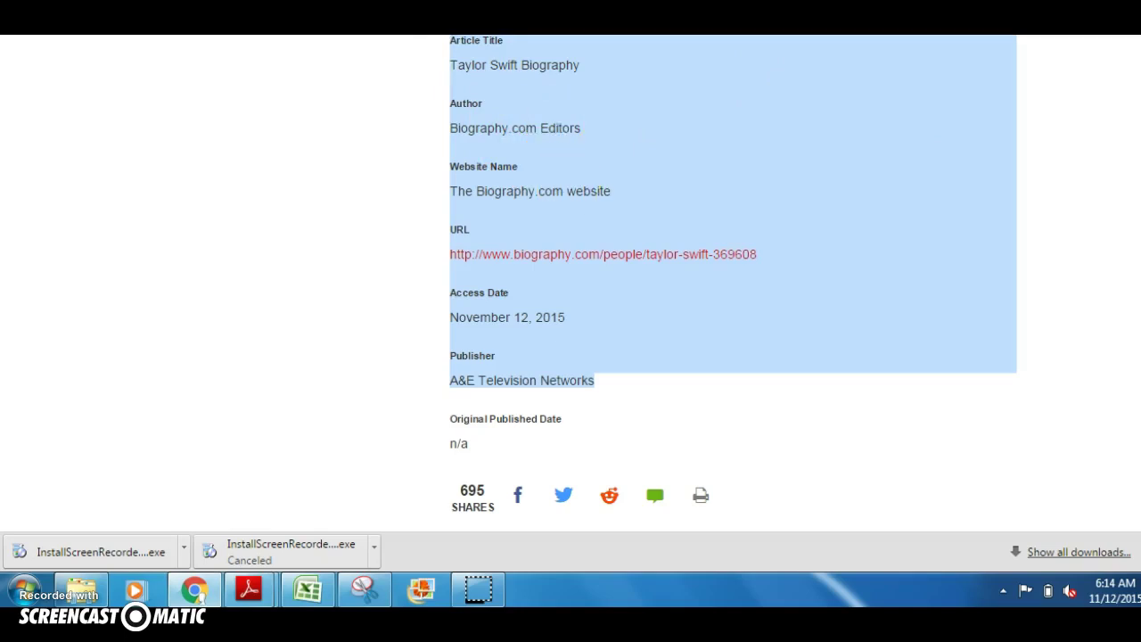
key("ctrl+Tab")
scroll(591, 247, "down", 5)
left_click(307, 210)
right_click(298, 206)
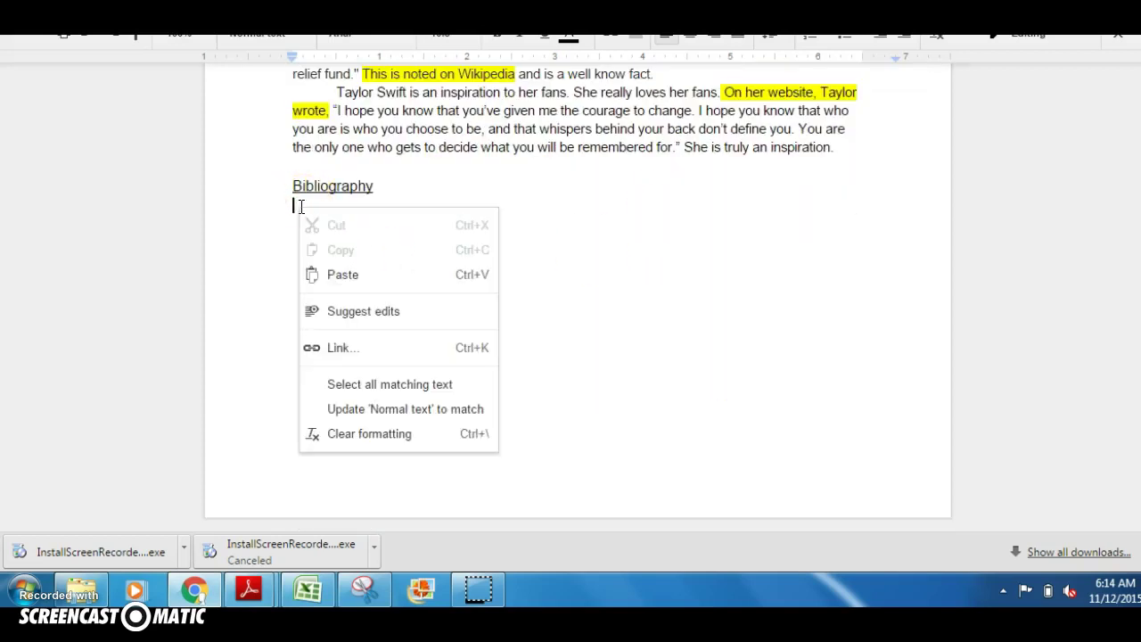
left_click(339, 274)
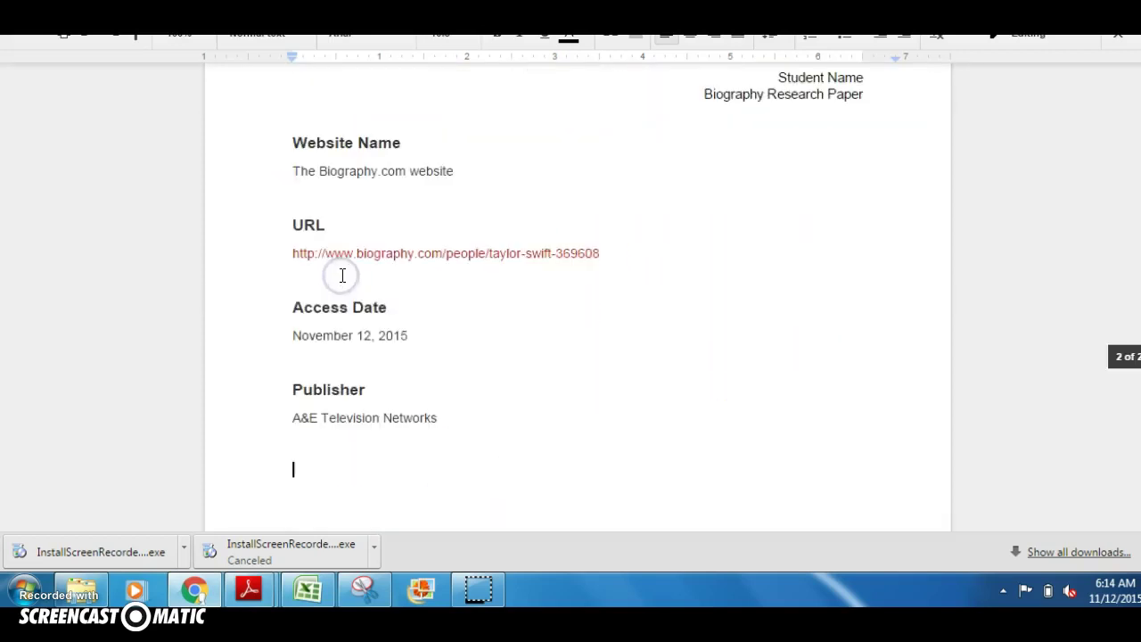
left_click(330, 277)
scroll(326, 300, "up", 3)
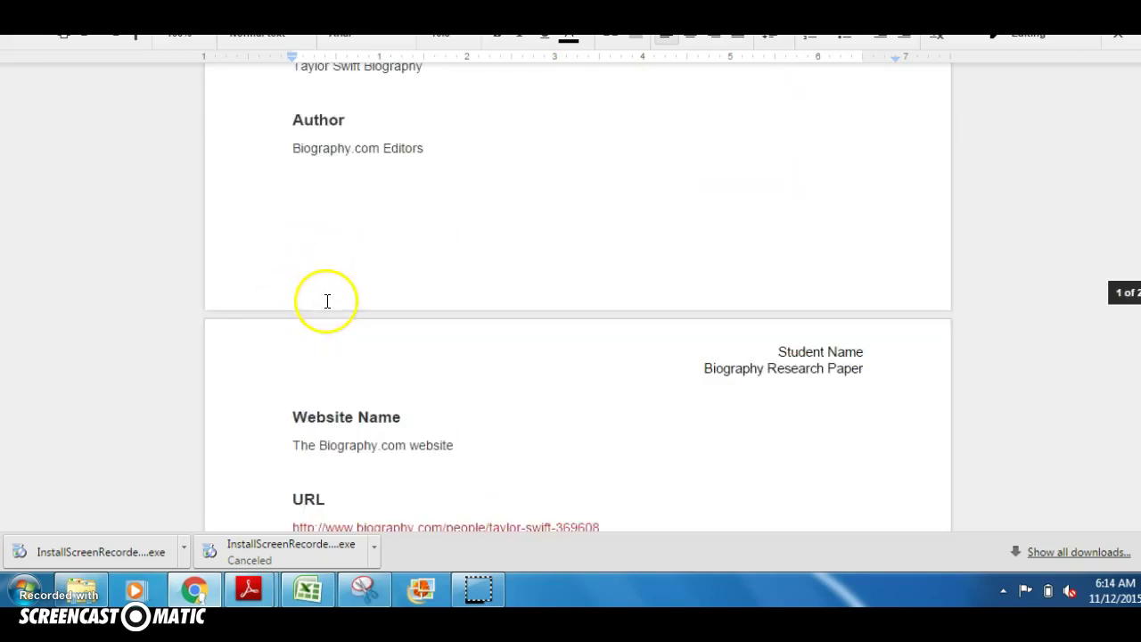
left_click(441, 232)
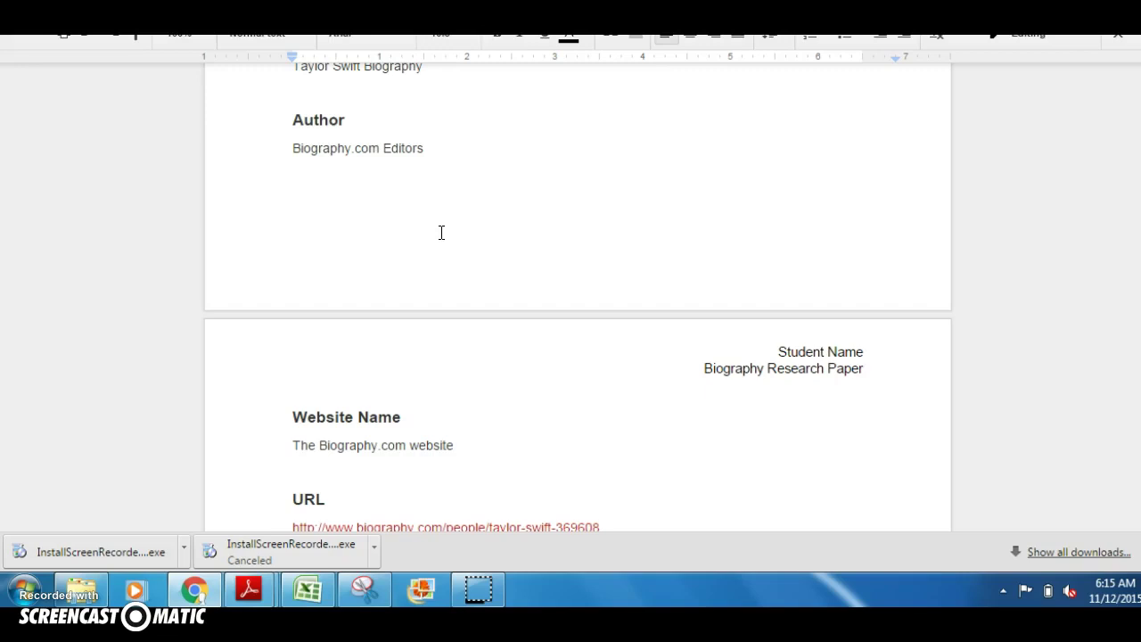
left_click(464, 140)
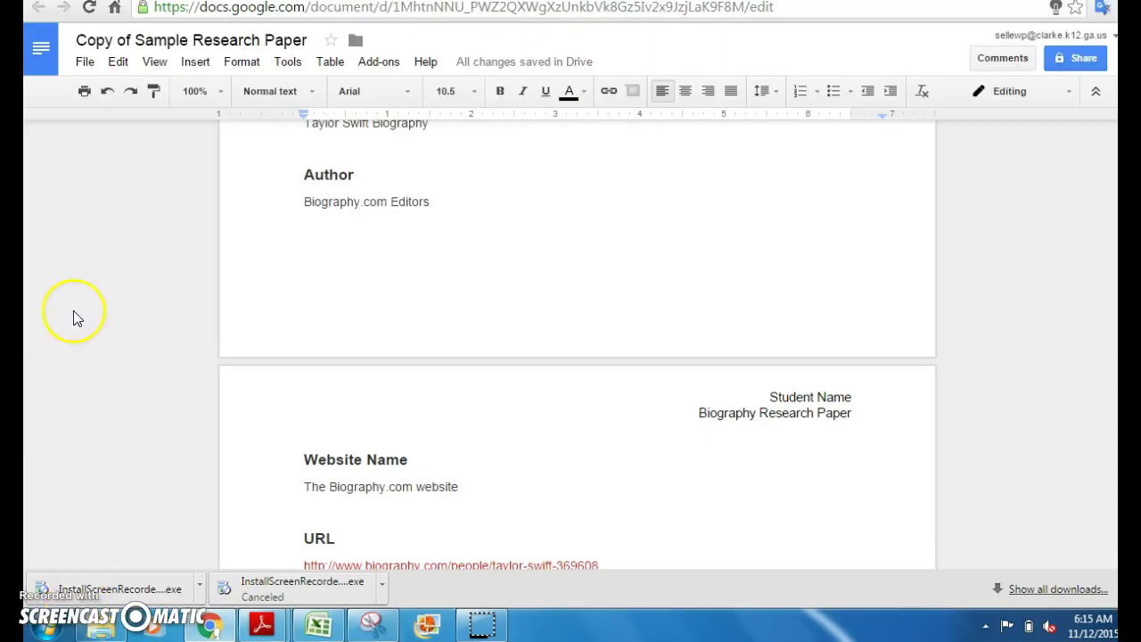
left_click(107, 91)
left_click(456, 289)
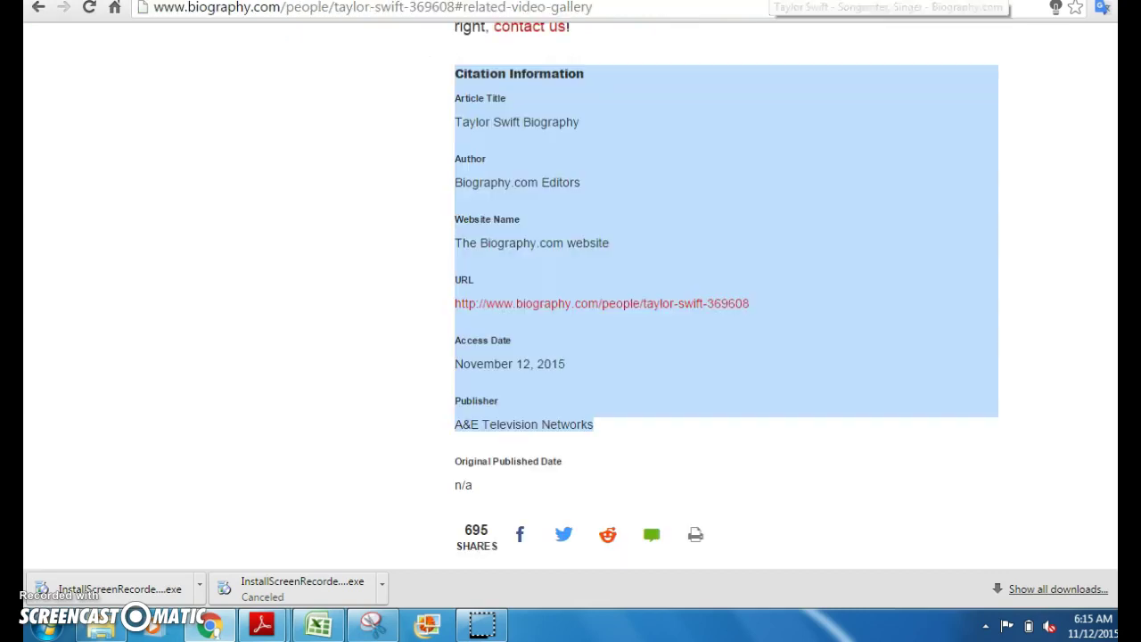
Copy the Taylor Swift article's full web address from the Biography.com address bar
left_click(769, 2)
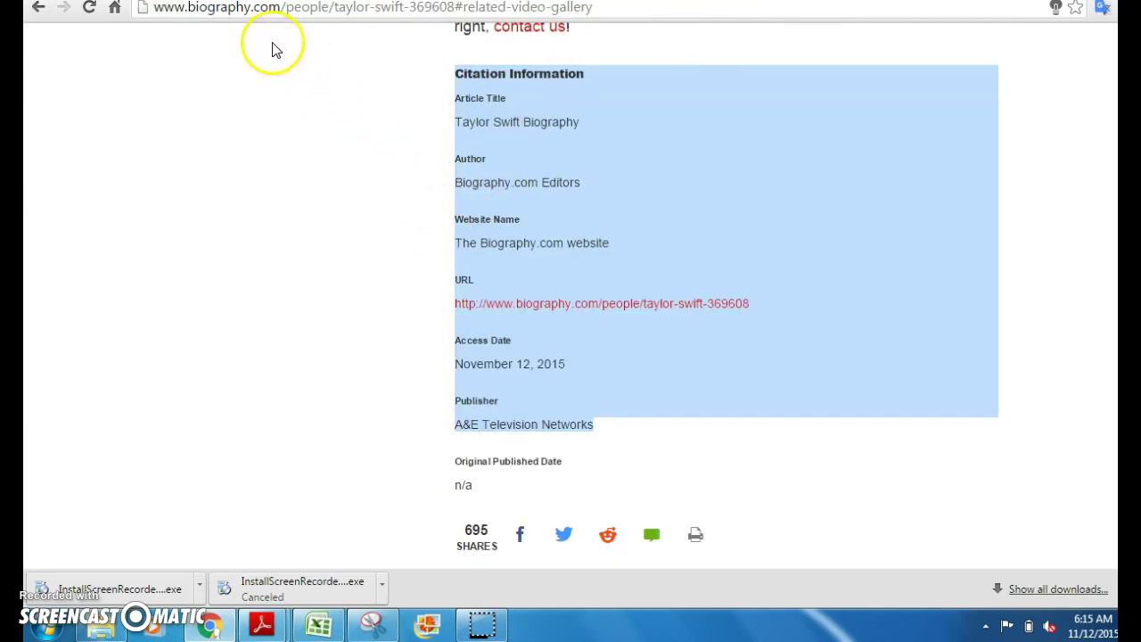
left_click(293, 9)
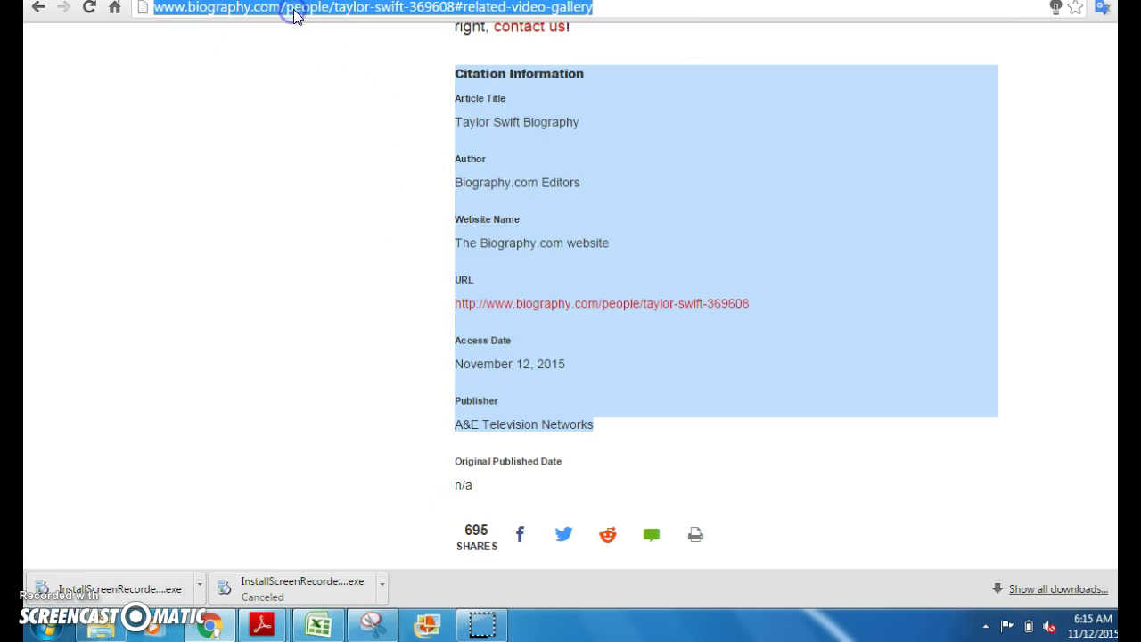
right_click(293, 9)
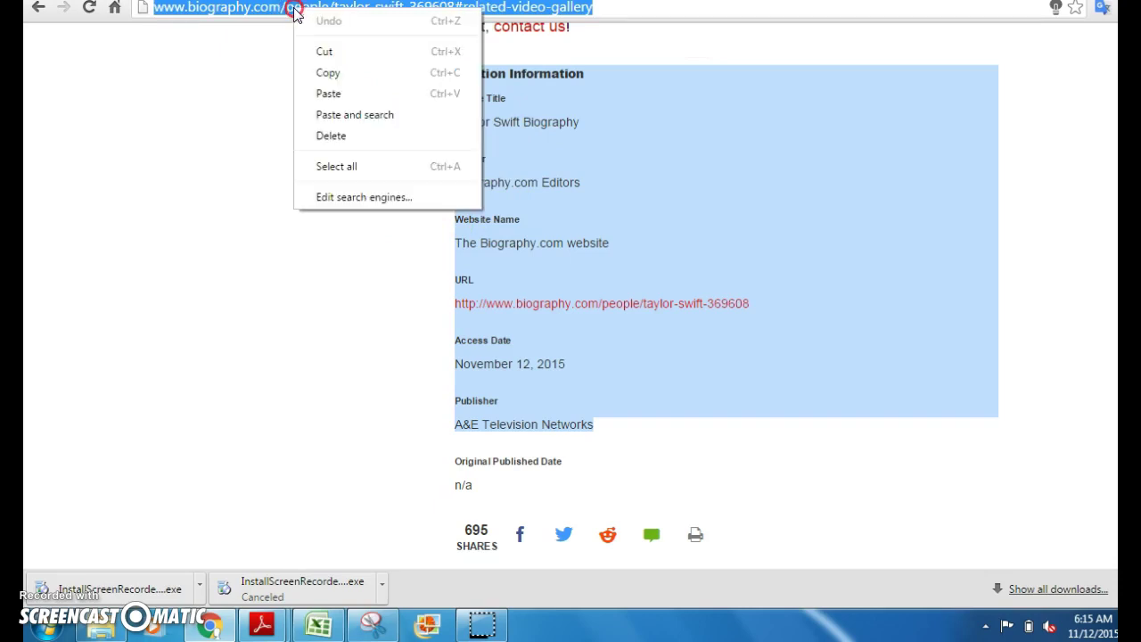
left_click(329, 72)
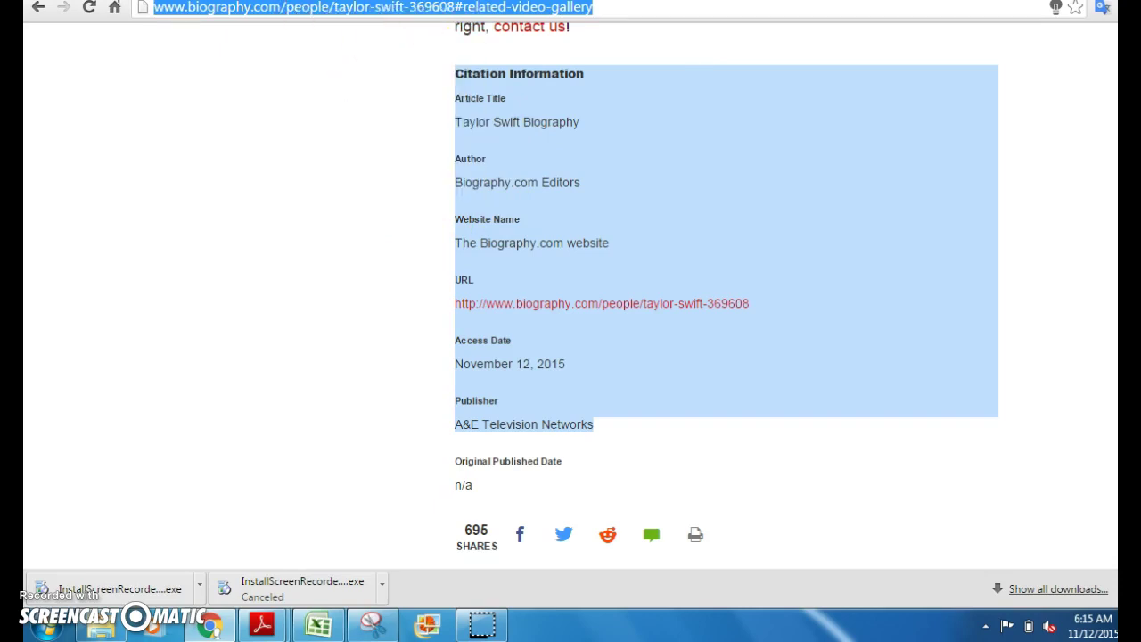
Paste the Biography.com web address under Bibliography, then undo that paste
key("ctrl+Tab")
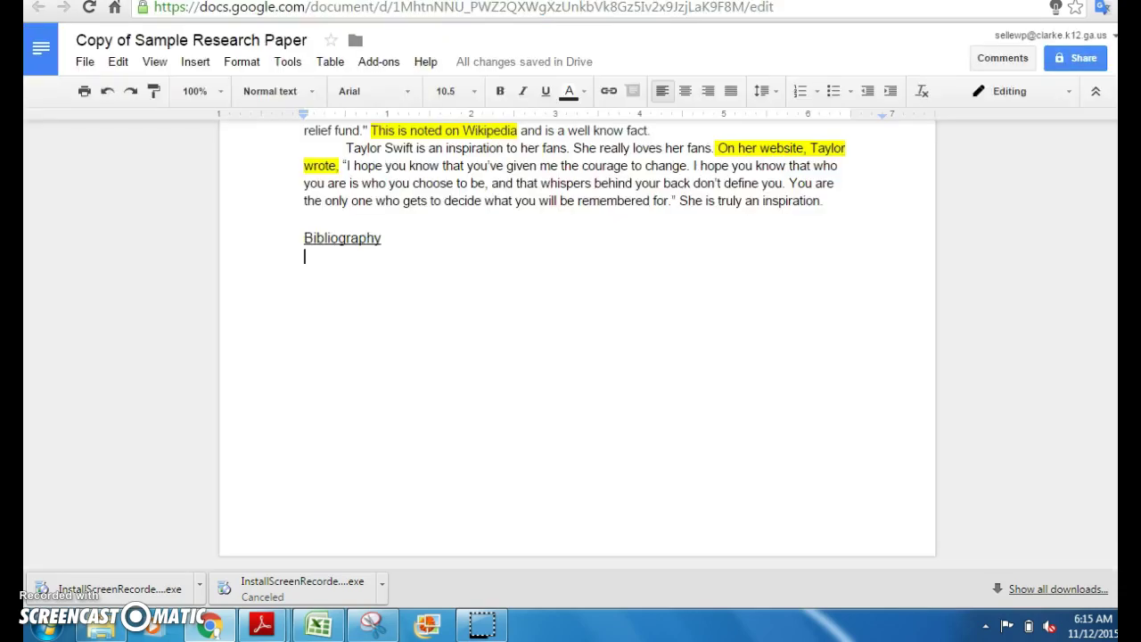
left_click(307, 258)
right_click(306, 259)
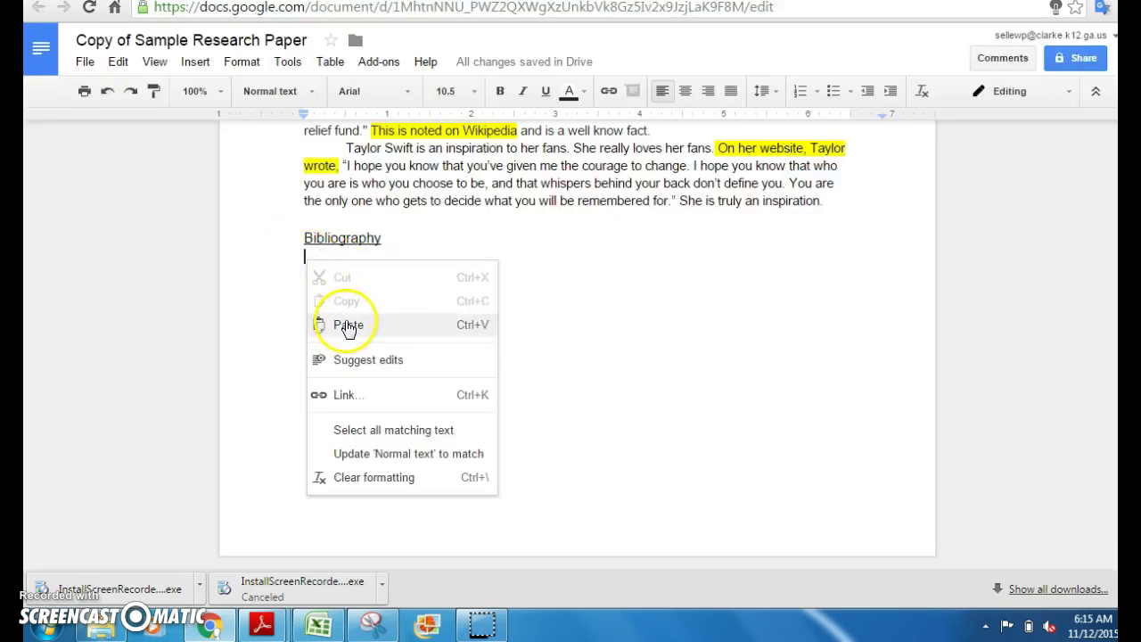
left_click(347, 326)
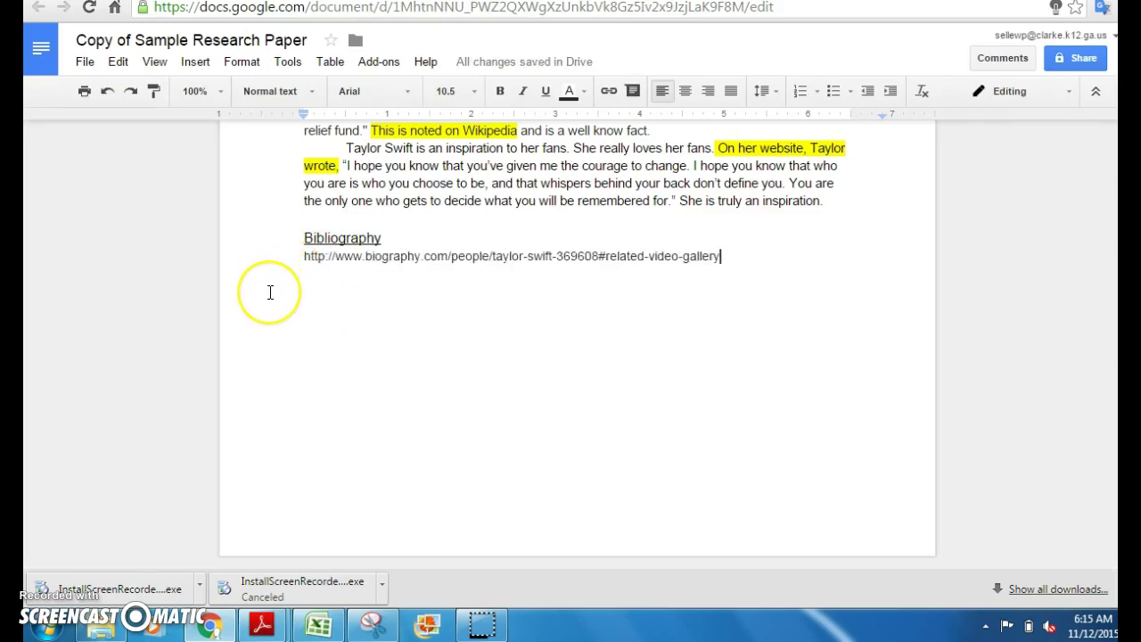
left_click(107, 94)
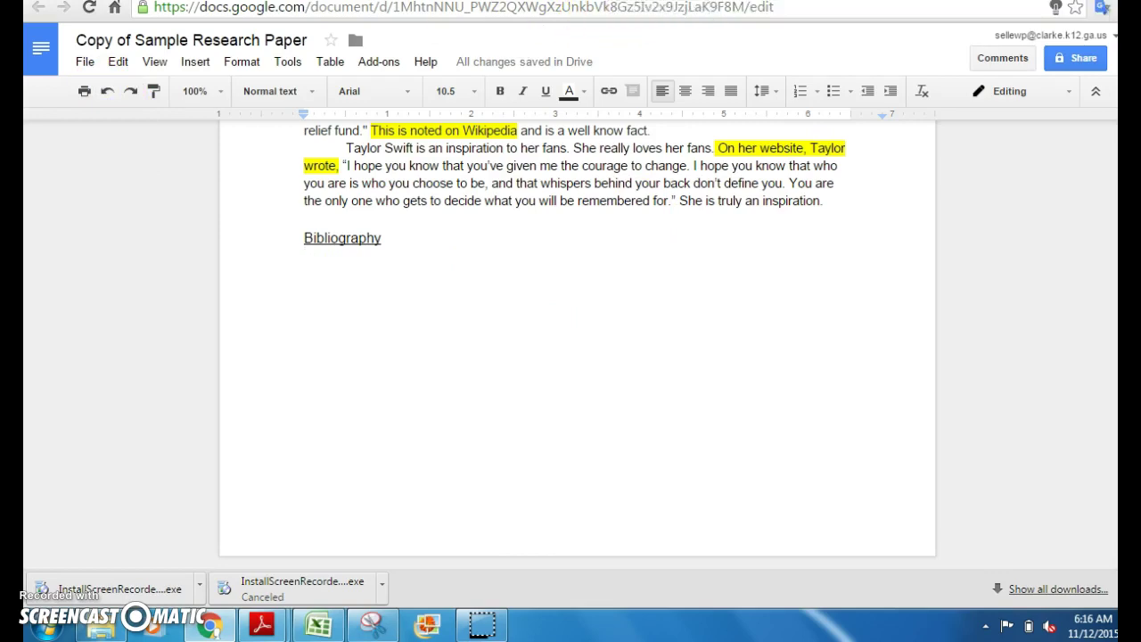
Copy the selected Citation Information on the Biography.com page again
key("ctrl+Tab")
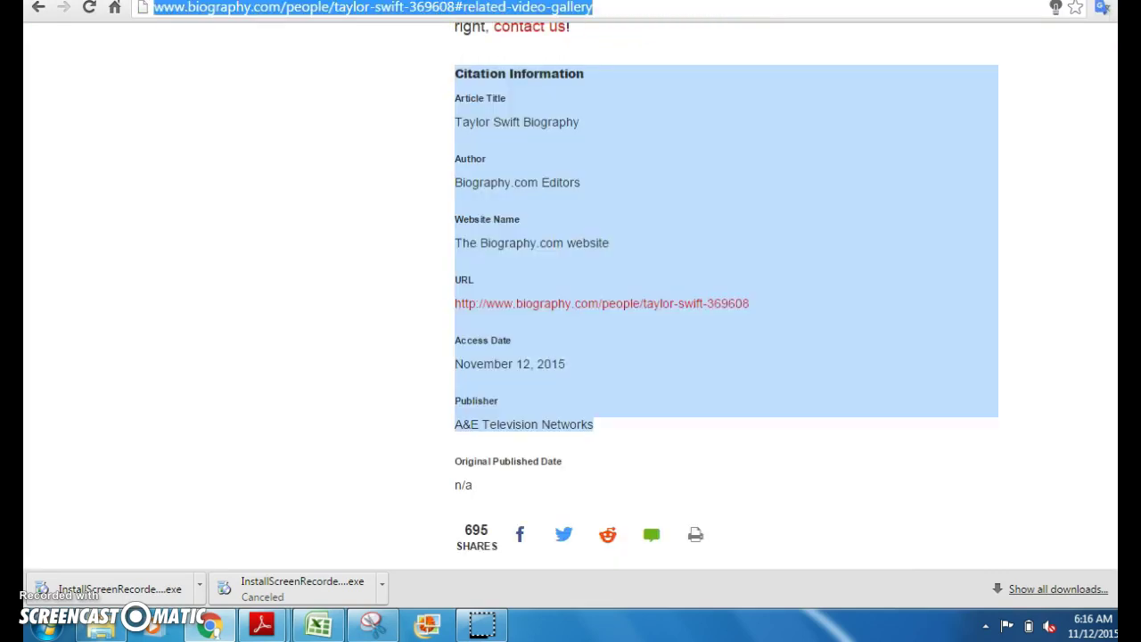
right_click(588, 198)
left_click(613, 212)
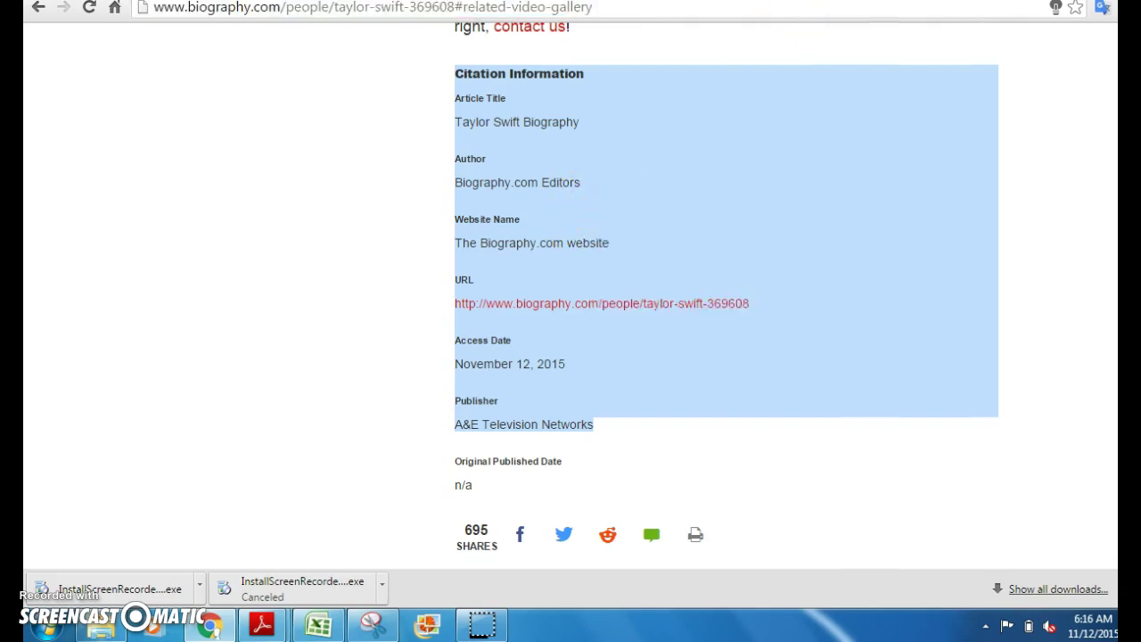
Paste the Biography.com Citation Information into slide 13 below the WEBSITE citation format
key("ctrl+Tab")
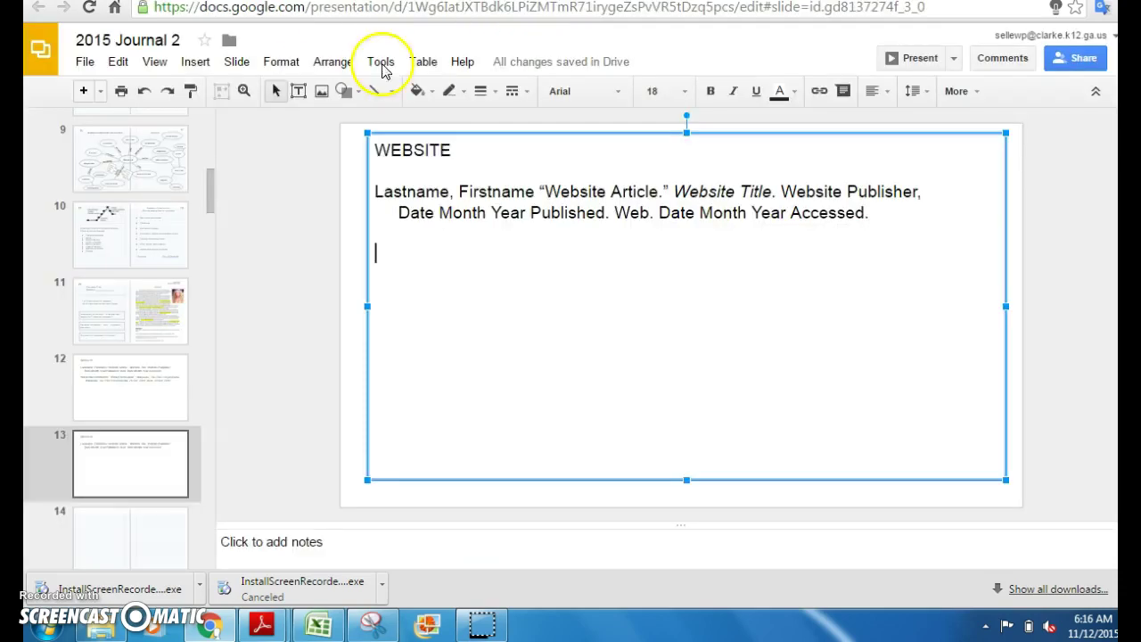
left_click(390, 256)
right_click(387, 255)
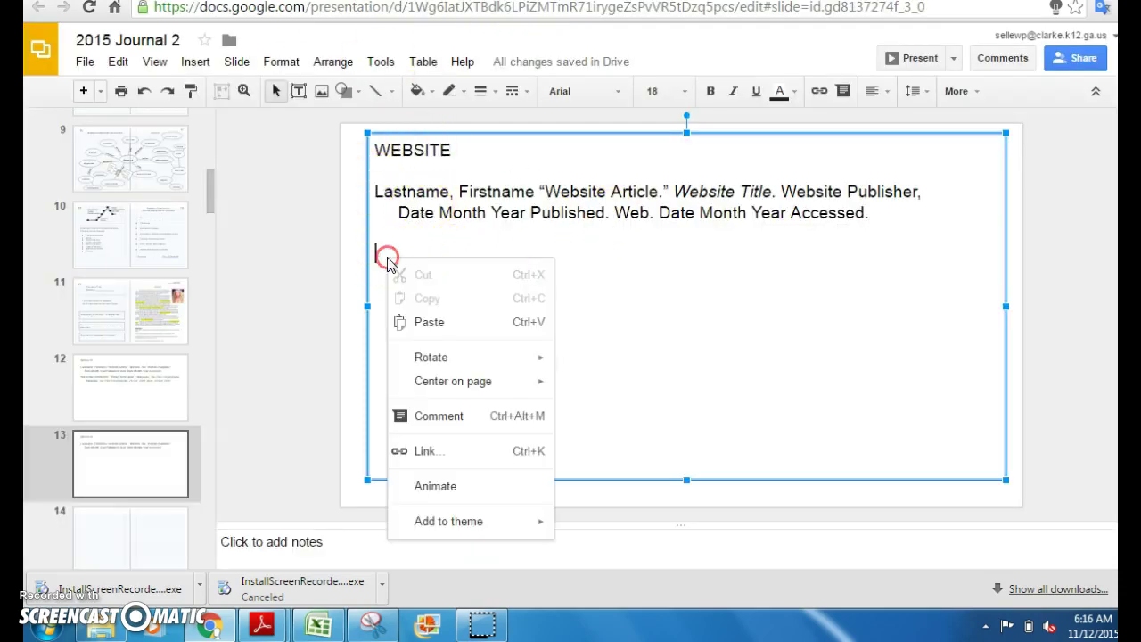
left_click(426, 322)
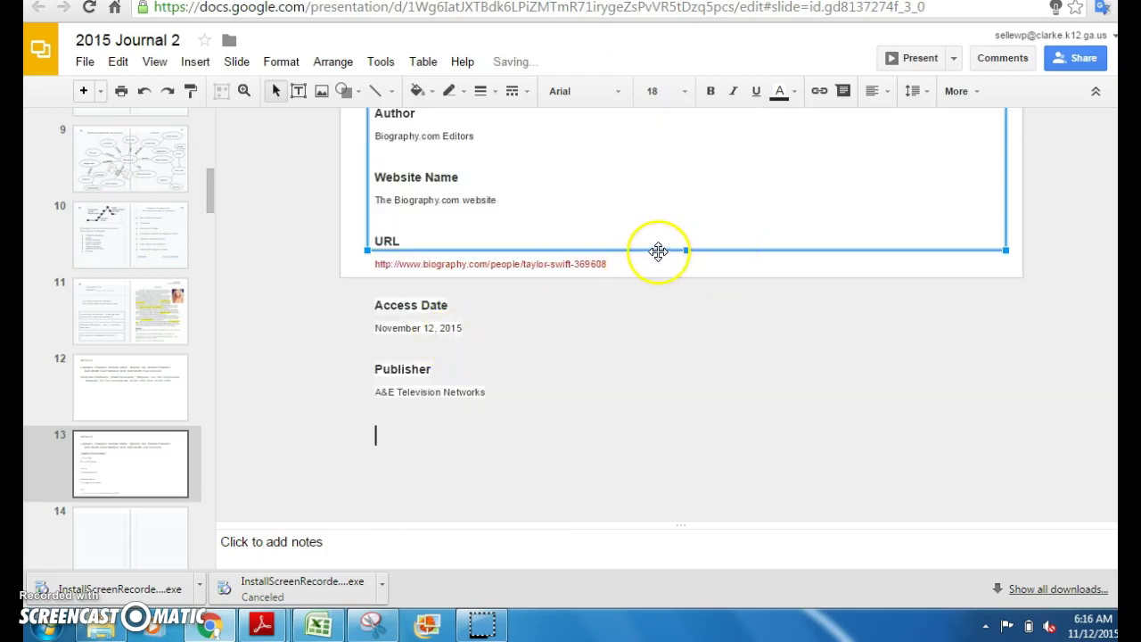
Shorten the text box to end below Taylor Swift Biography and select the end of Biography.com Editors
left_click(687, 250)
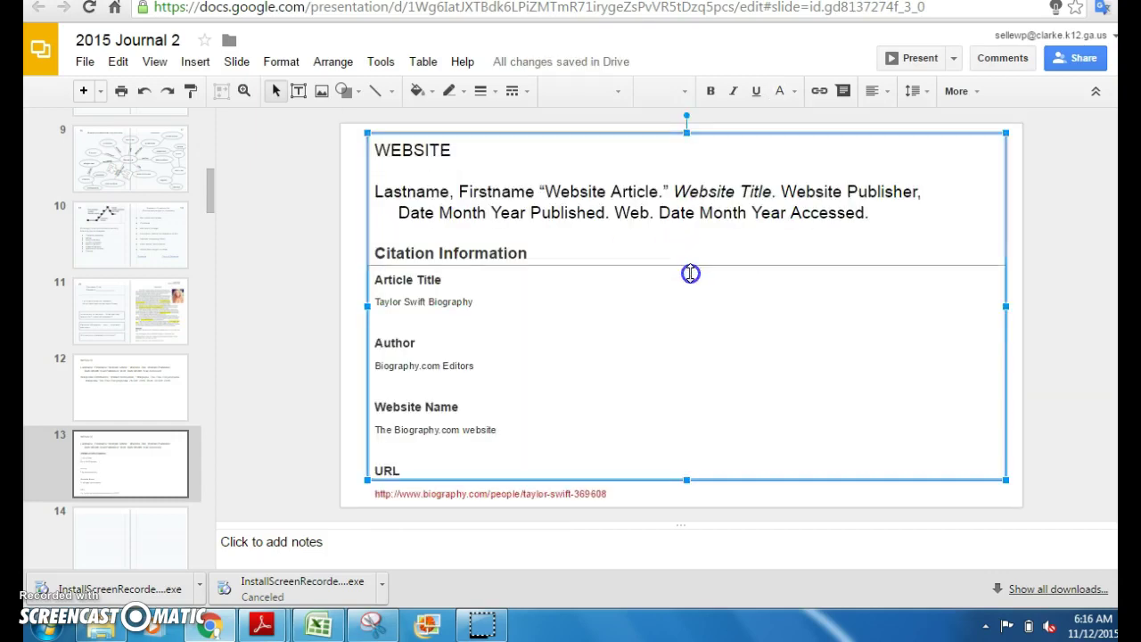
left_click_drag(692, 286, 688, 318)
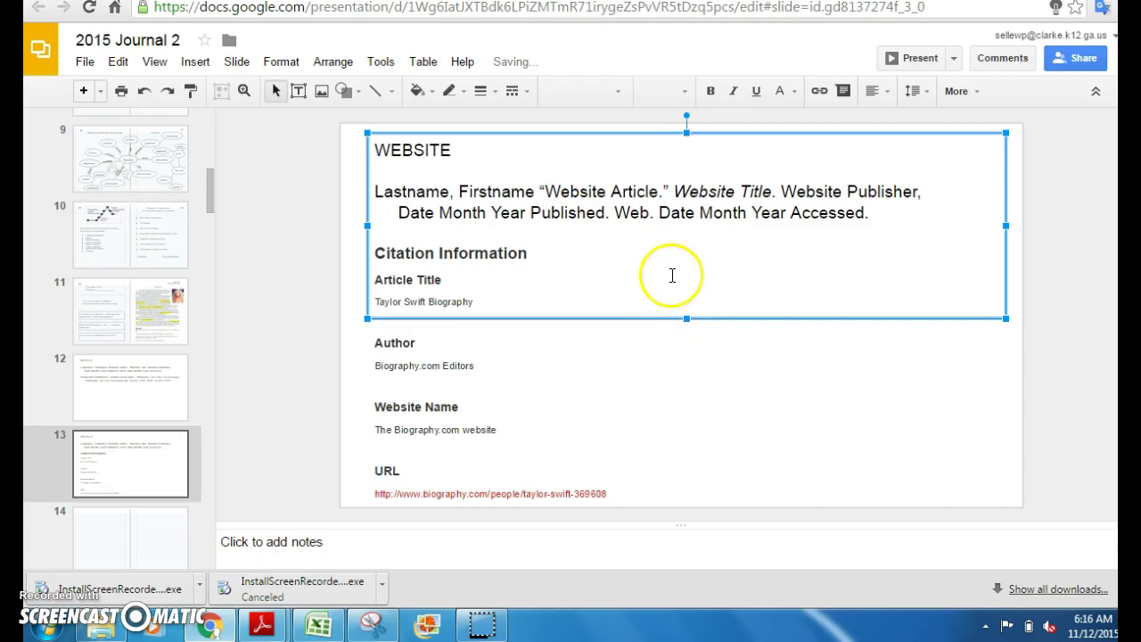
left_click(695, 275)
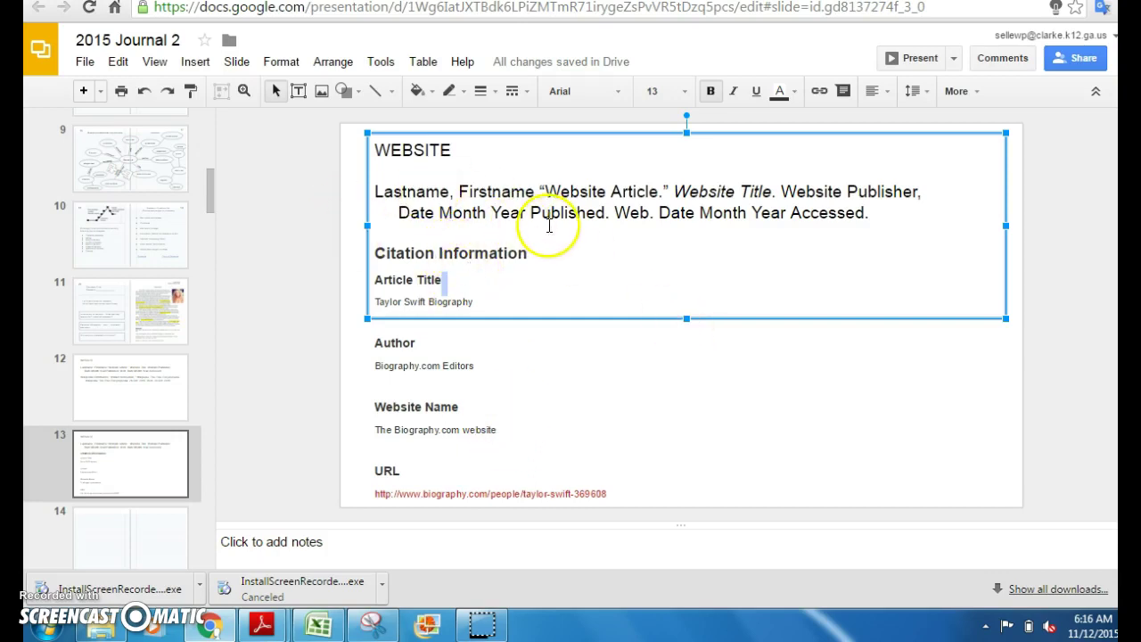
scroll(624, 249, "down", 1)
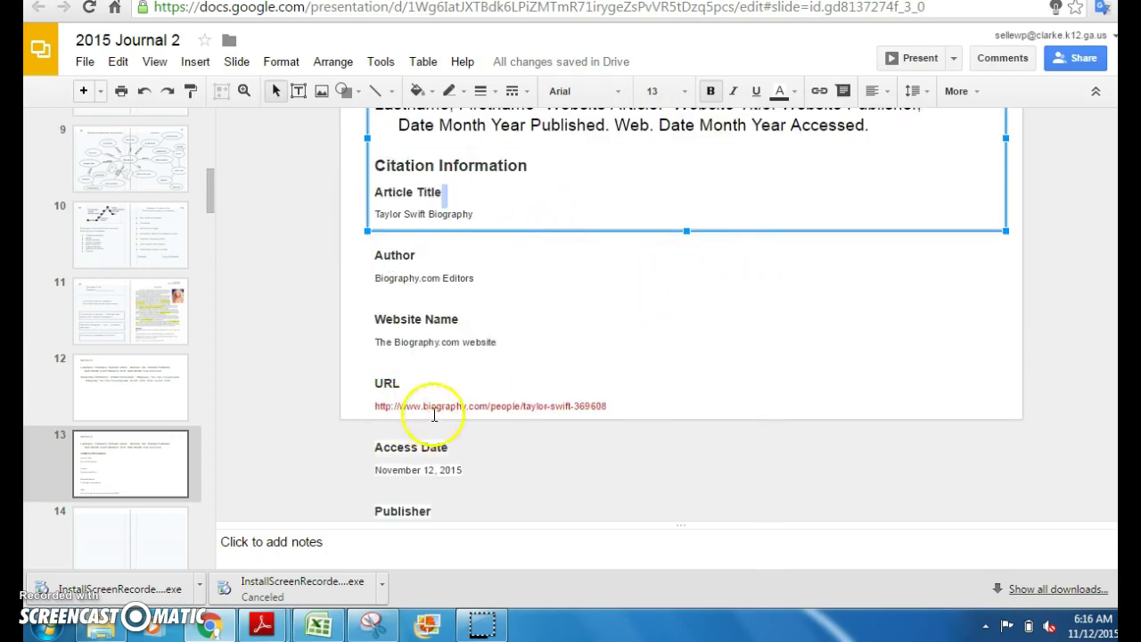
scroll(440, 410, "down", 1)
scroll(502, 356, "up", 1)
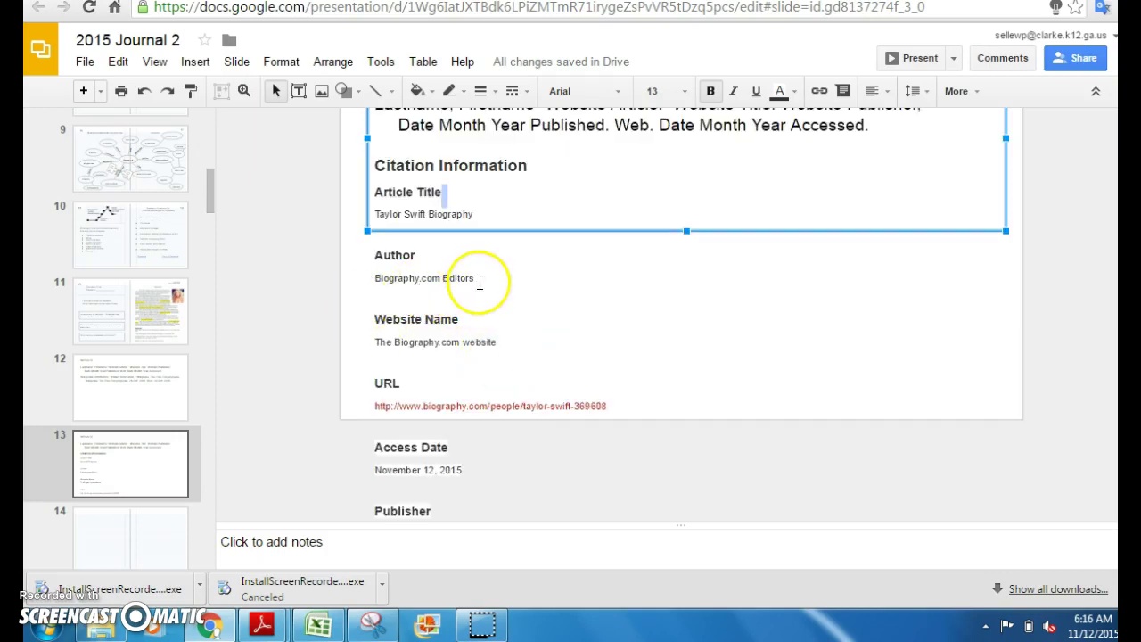
mouse_move(478, 283)
left_mouse_down()
mouse_move(408, 280)
mouse_move(460, 280)
left_mouse_up()
scroll(597, 238, "up", 1)
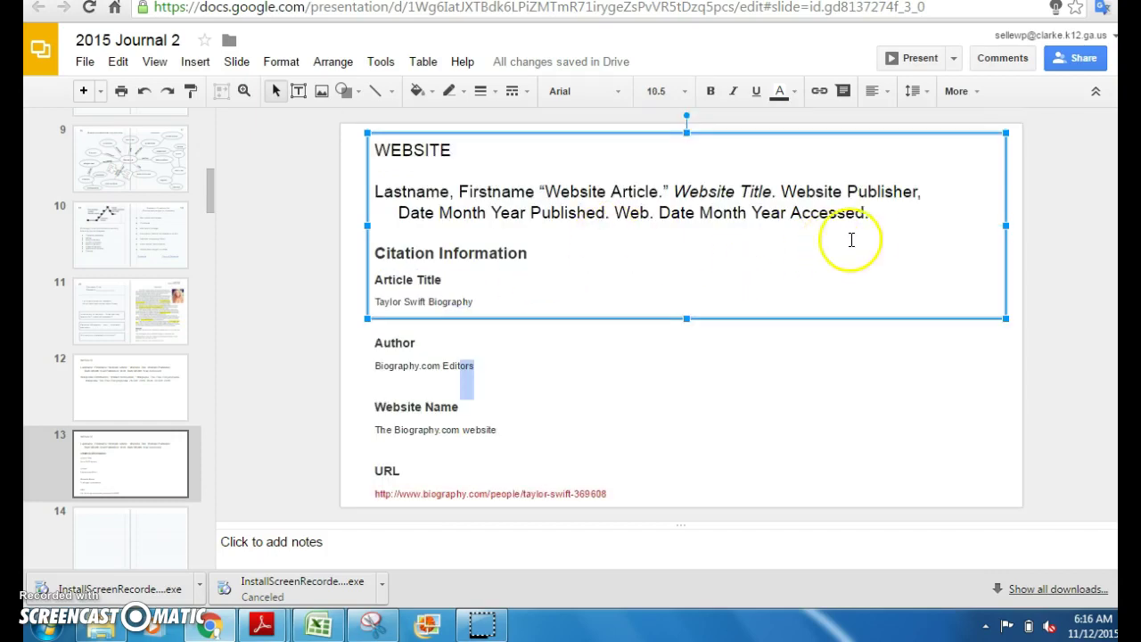
Below the template, type: Biography Editors. "Taylor Swift Biography." The Biography.com website
left_click(876, 223)
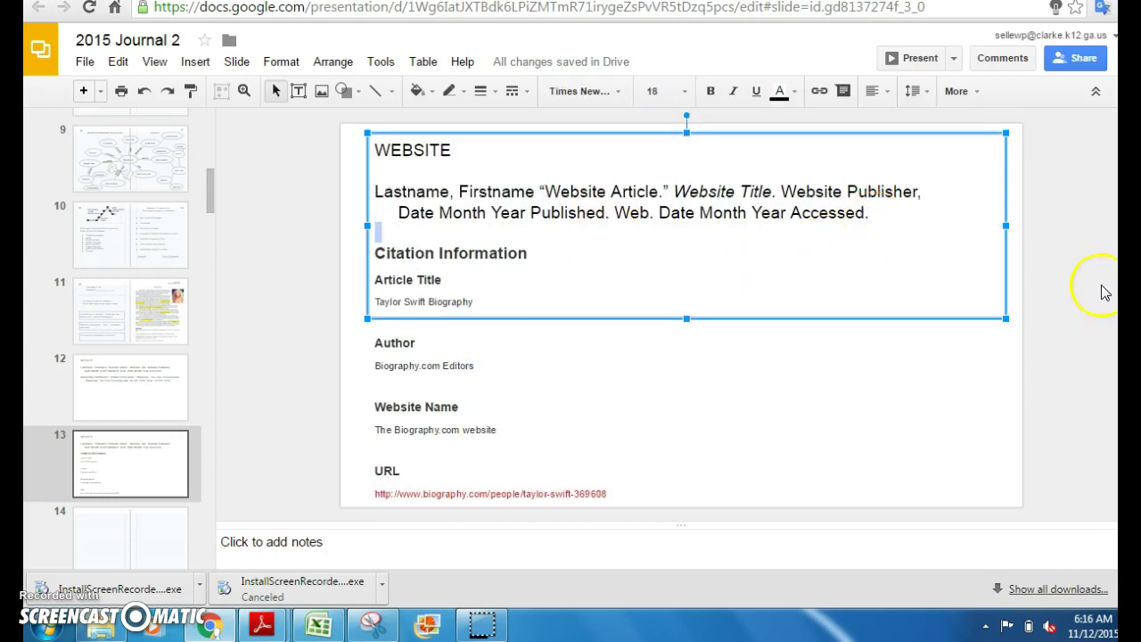
key("Return")
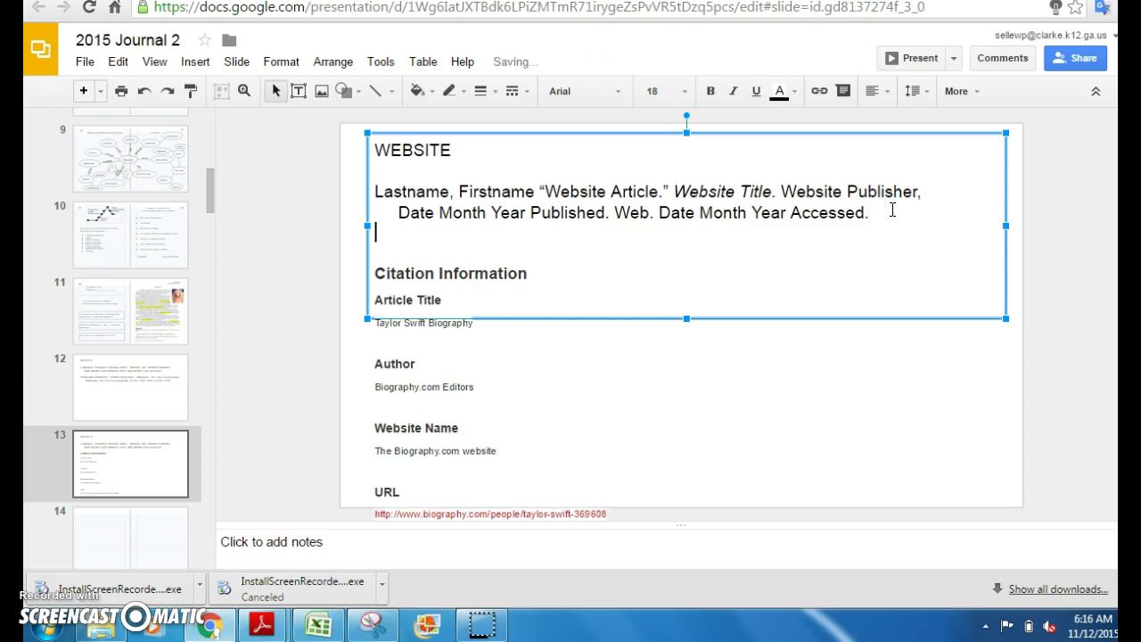
key("Return")
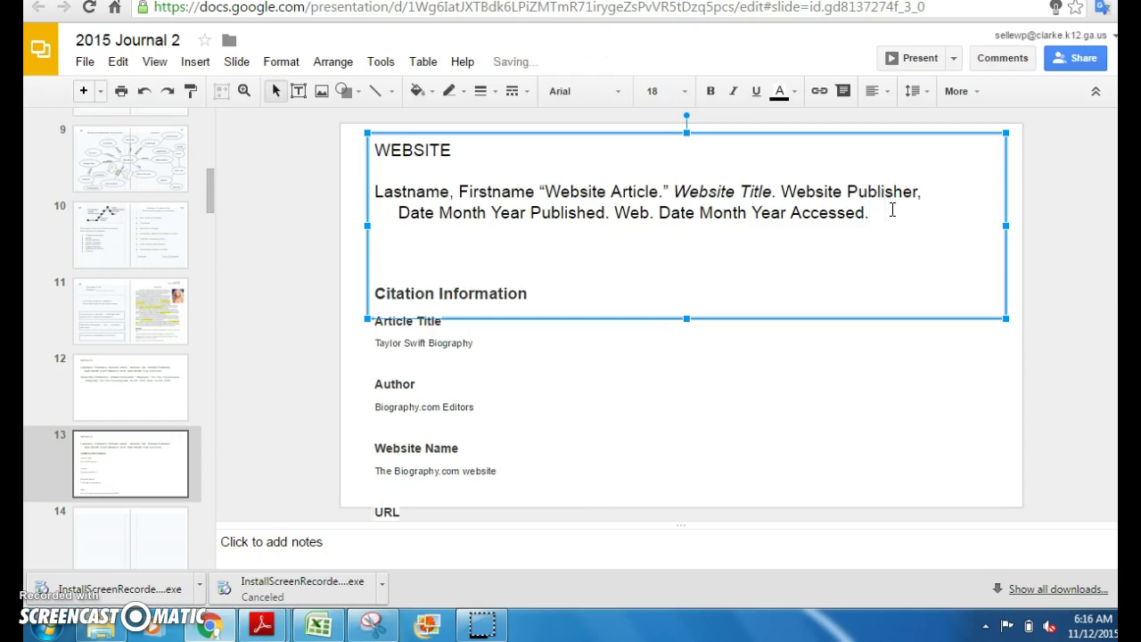
type("Biogr")
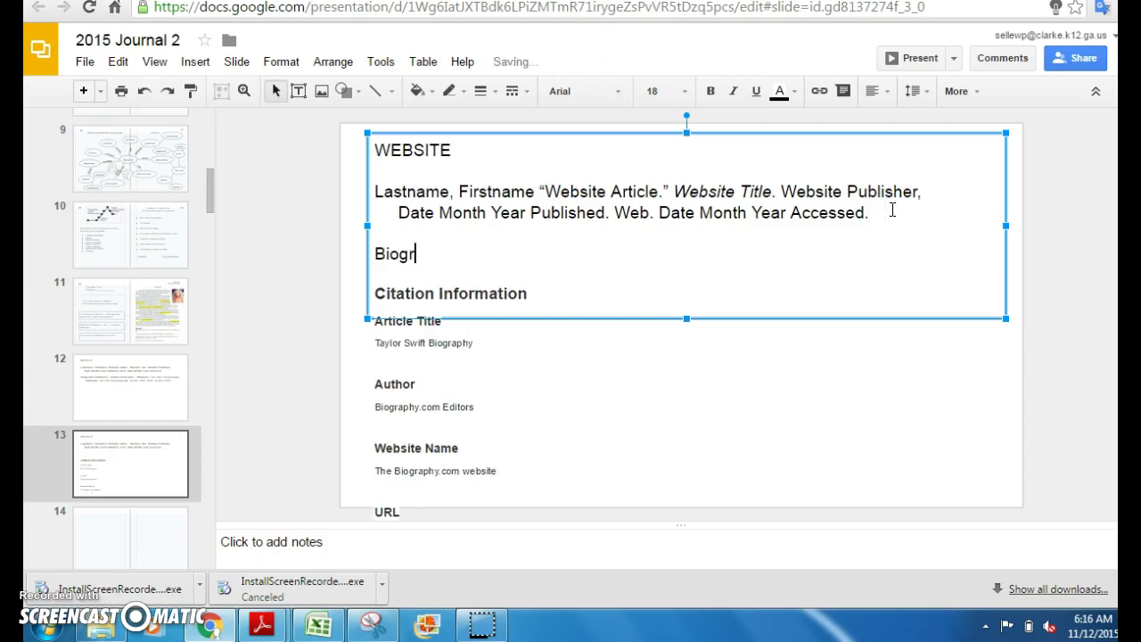
type("aphy Editors")
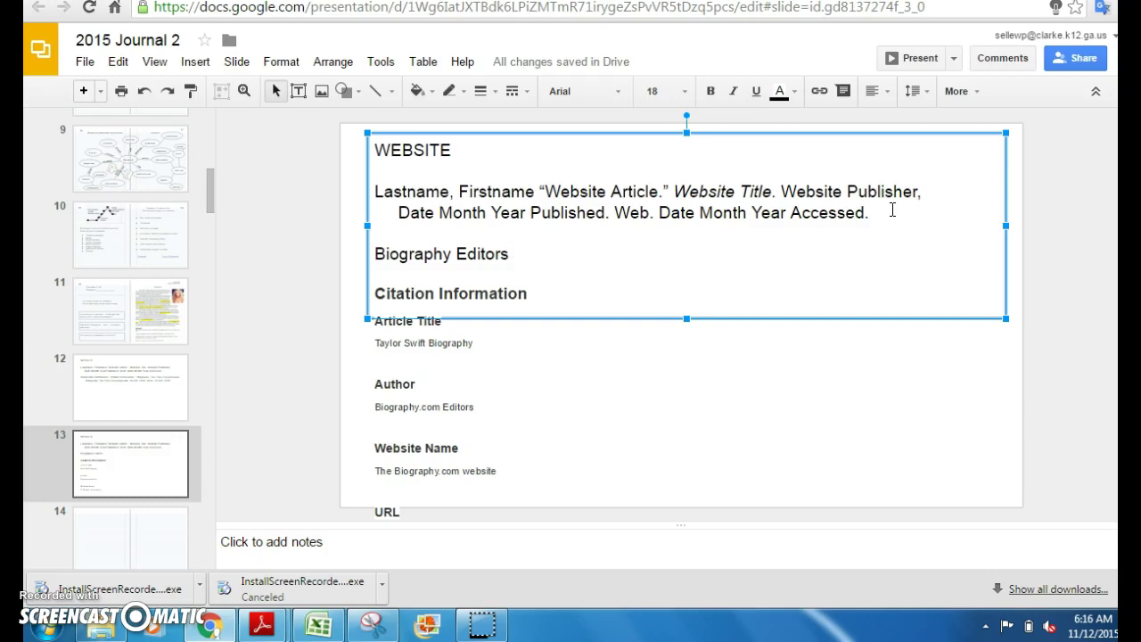
type(".")
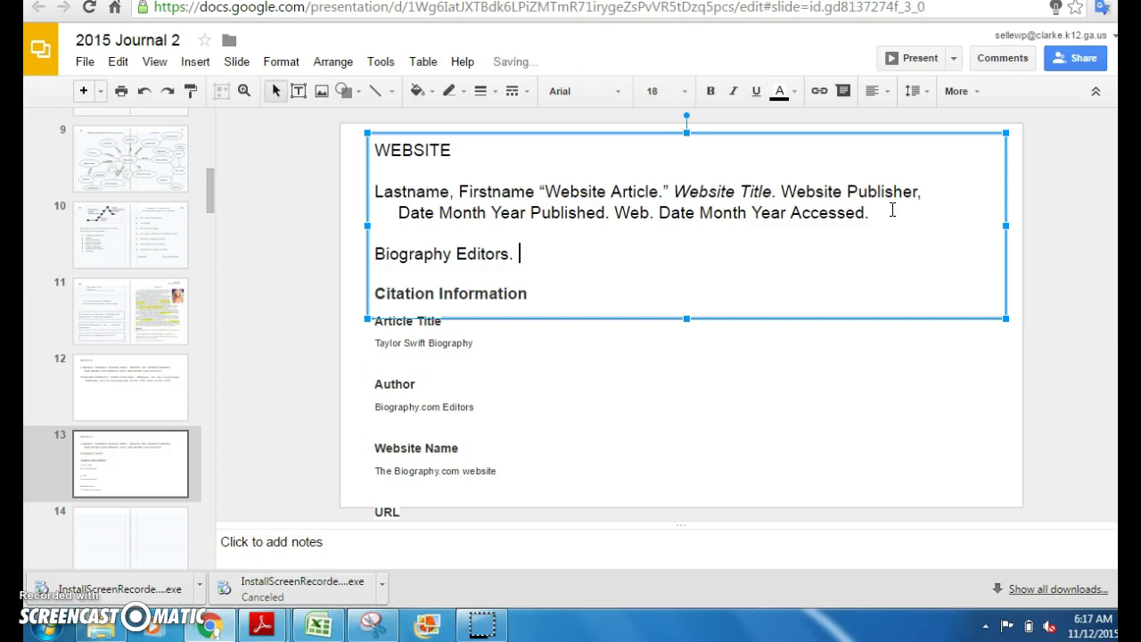
type(" \"Taylor Swif")
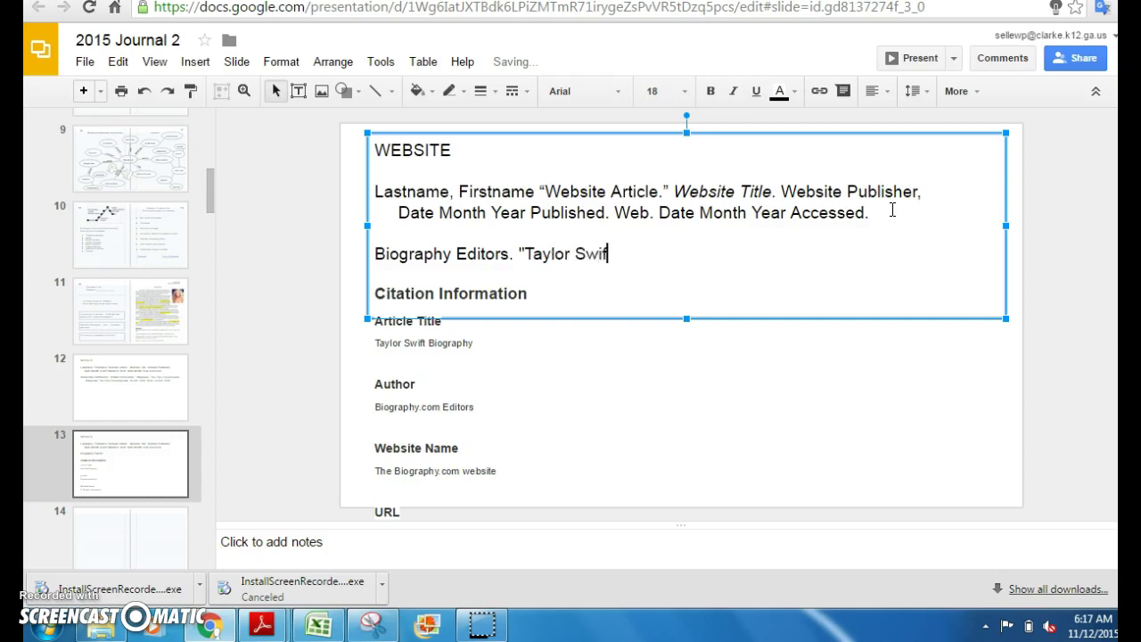
type("t Biography")
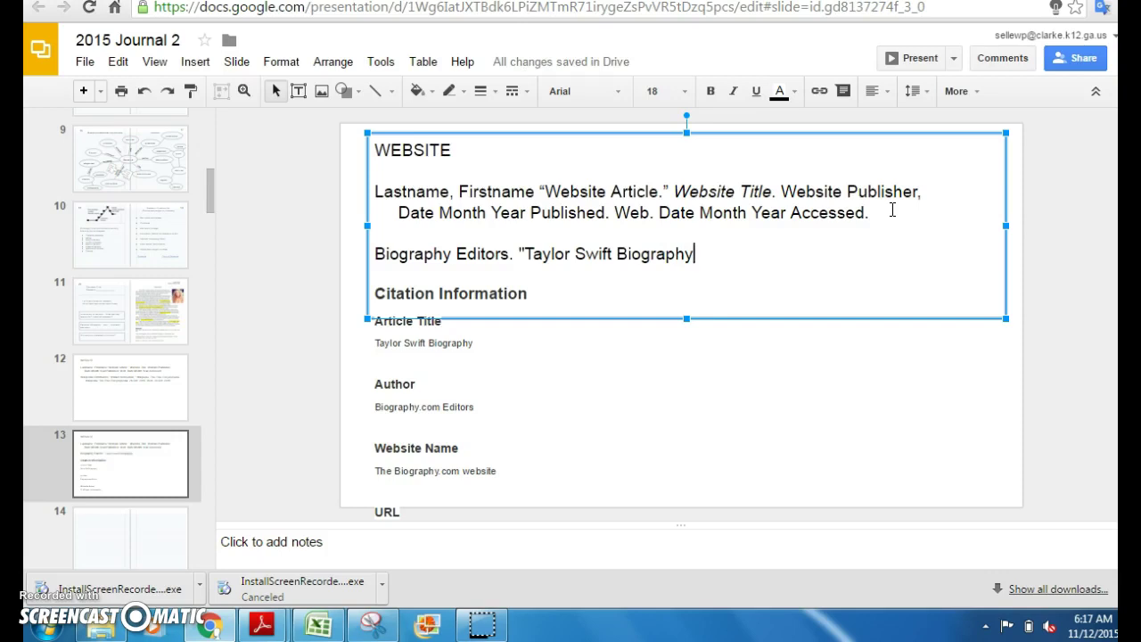
type(".")
type("\"")
type("The ")
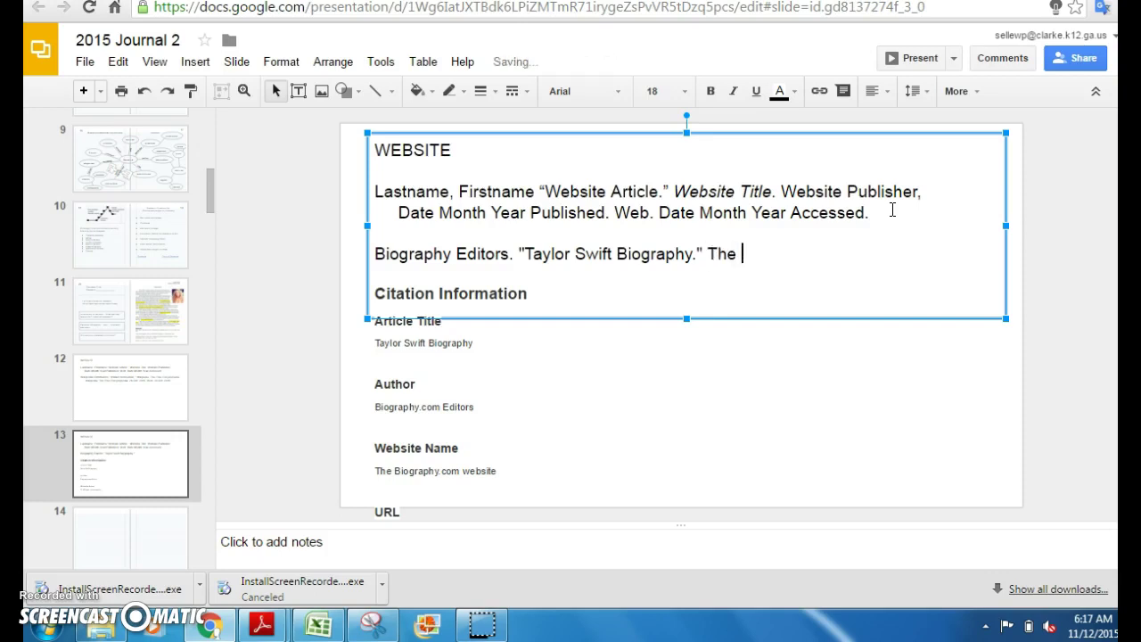
type("Biography")
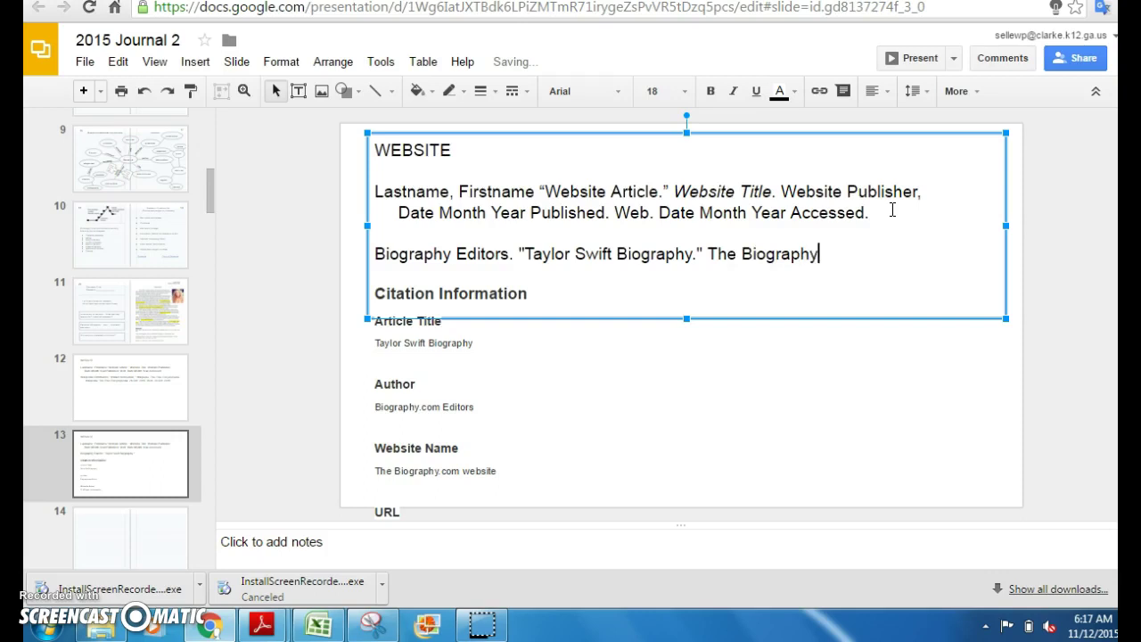
key("BackSpace")
type(".com website")
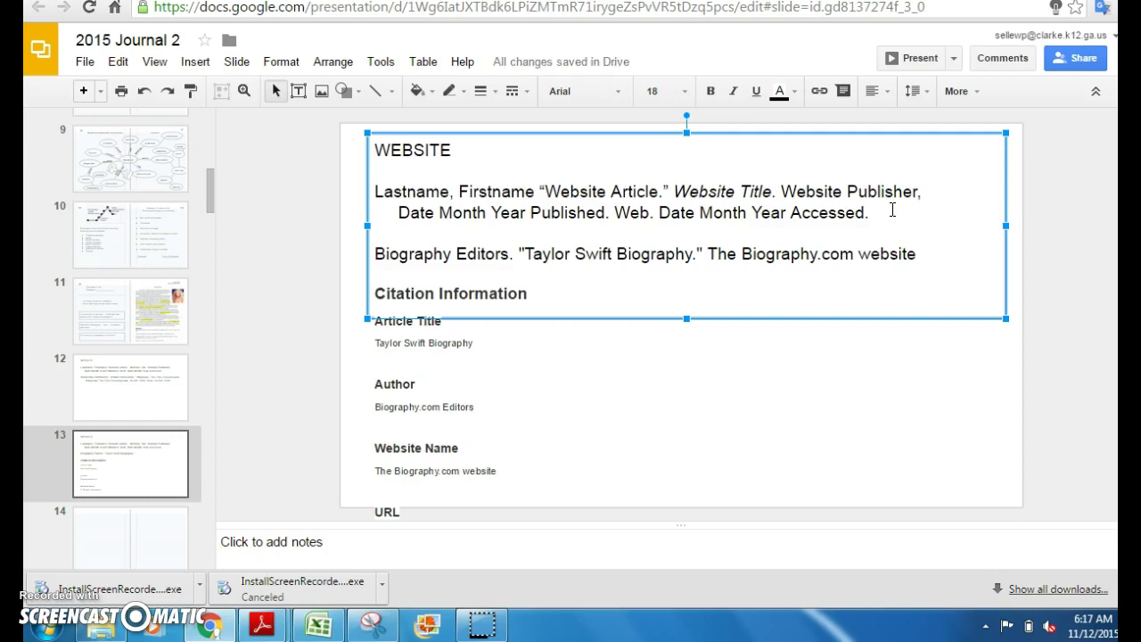
type(".")
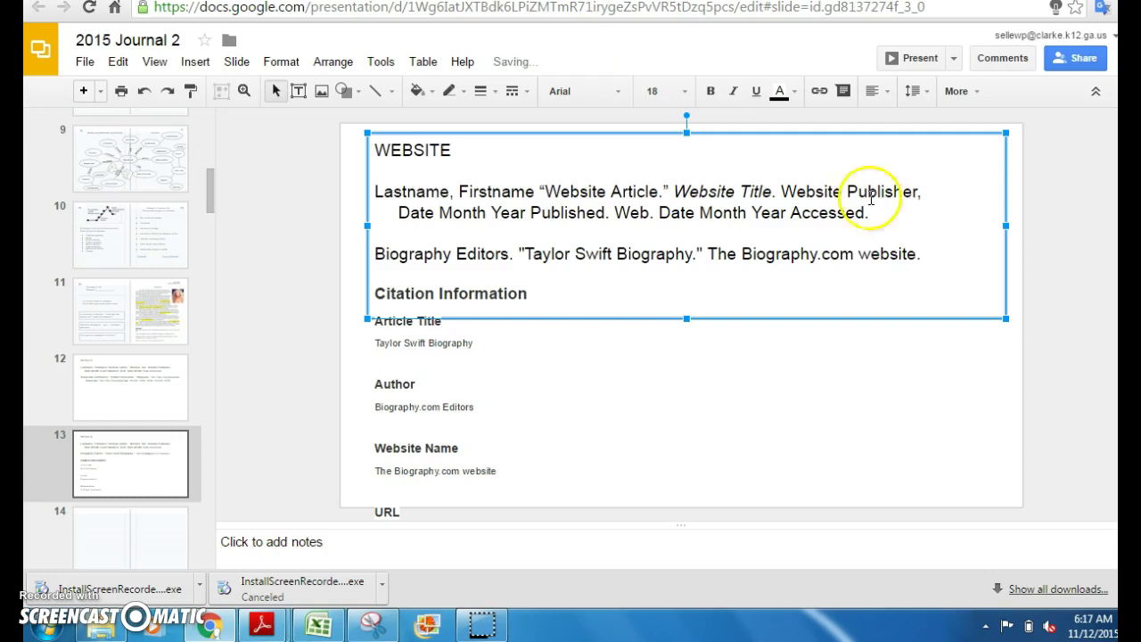
Append "A&E Television network," after "website.", correcting the misspelled Television
scroll(901, 312, "down", 1)
scroll(894, 294, "down", 1)
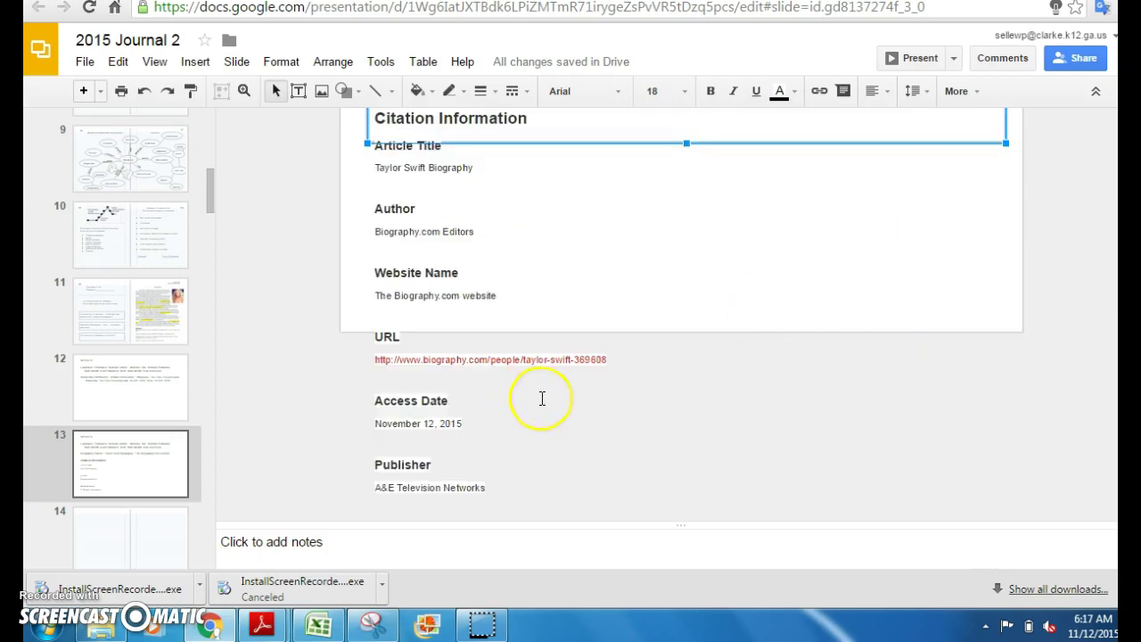
scroll(543, 398, "up", 2)
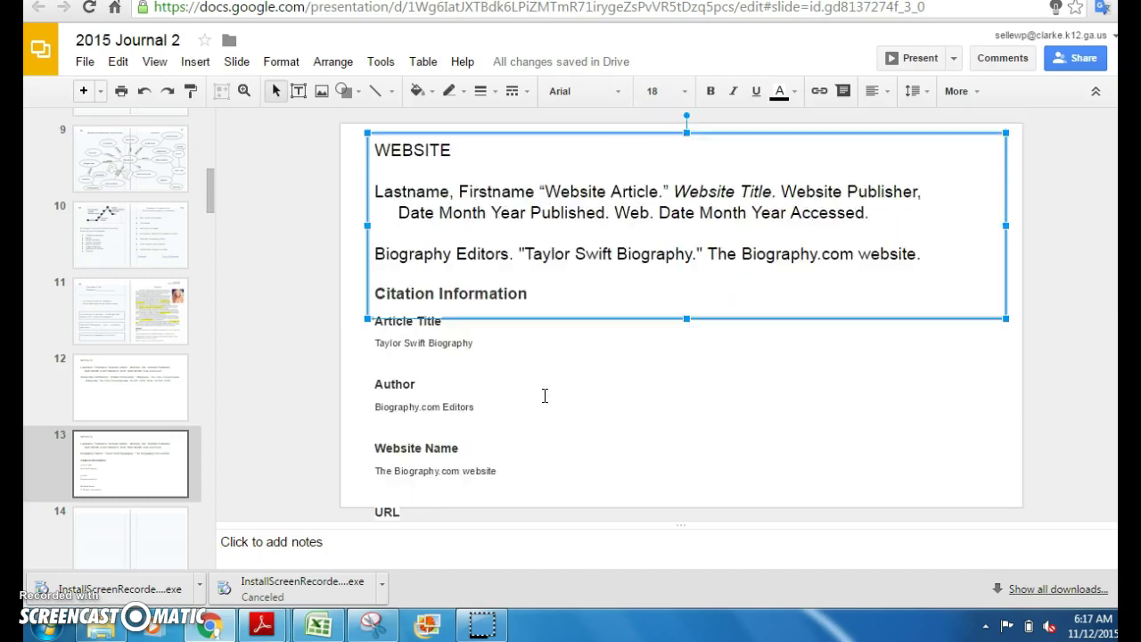
left_click(903, 241)
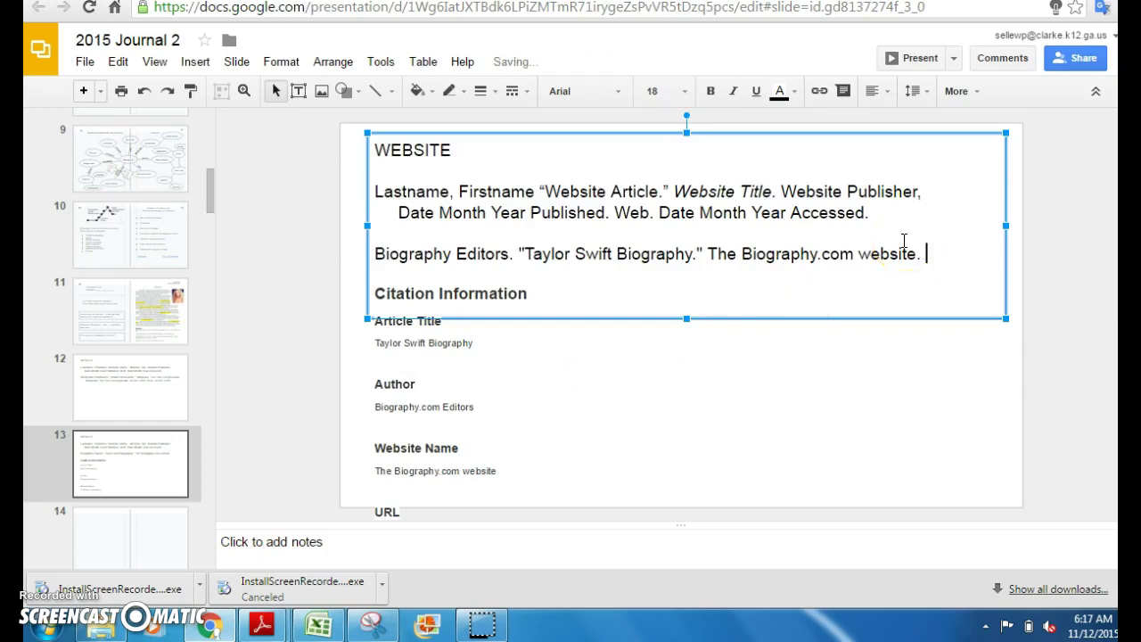
type("A")
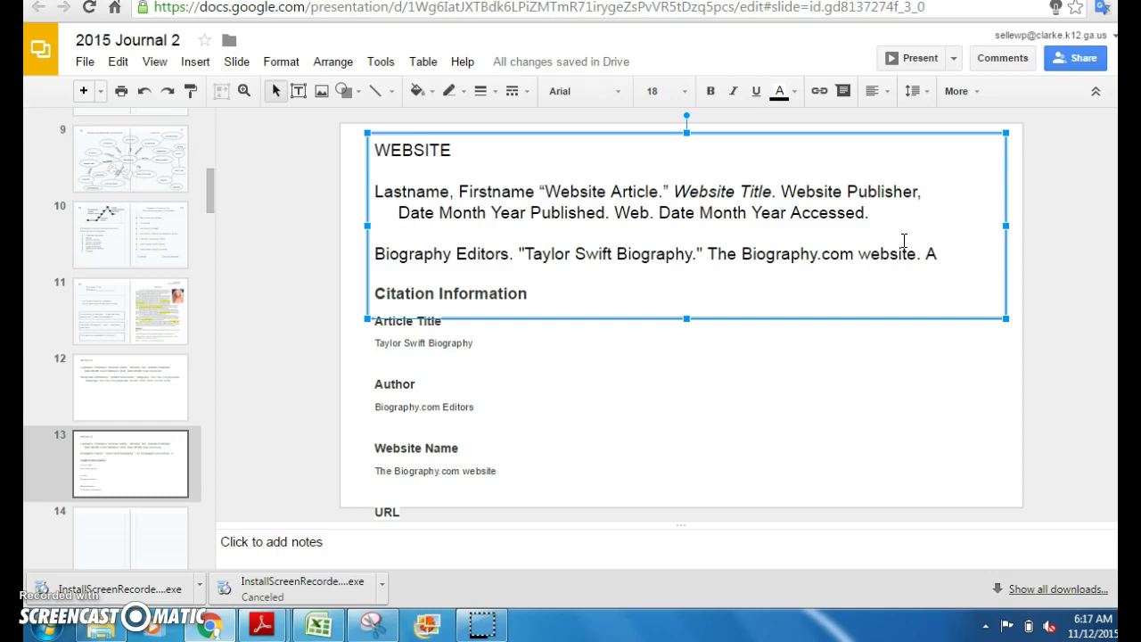
type("&E ")
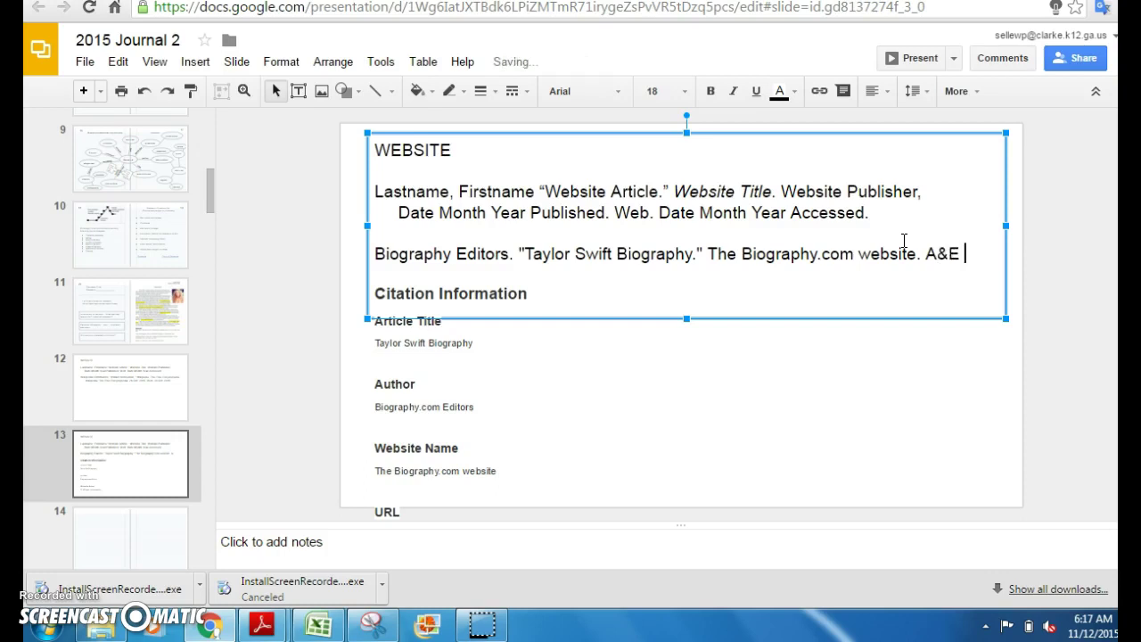
type("Television network")
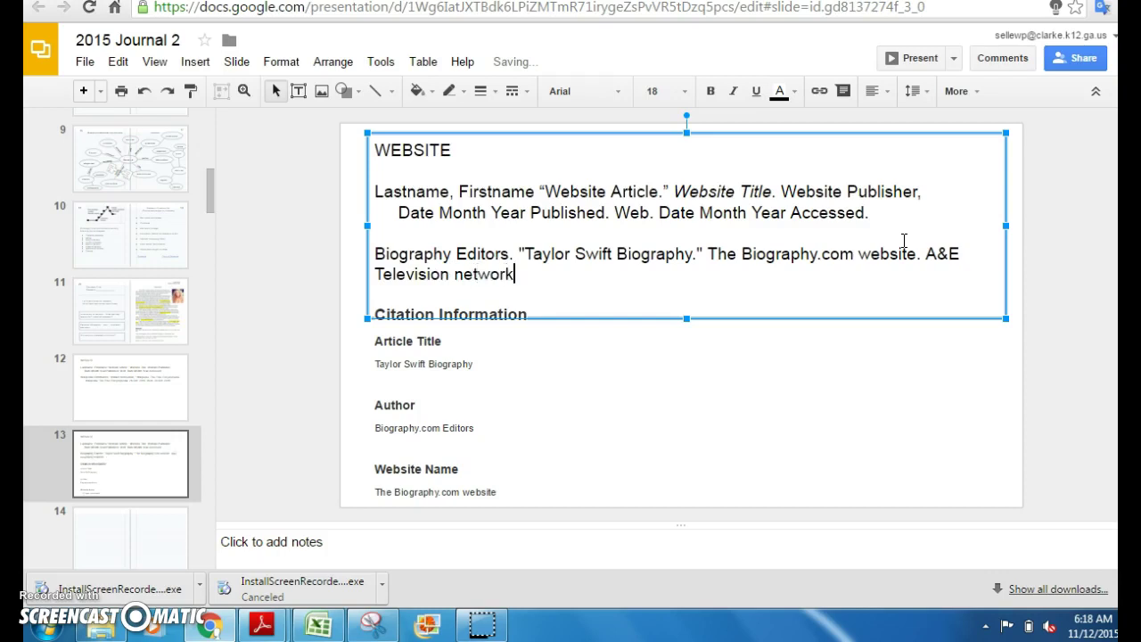
type(",")
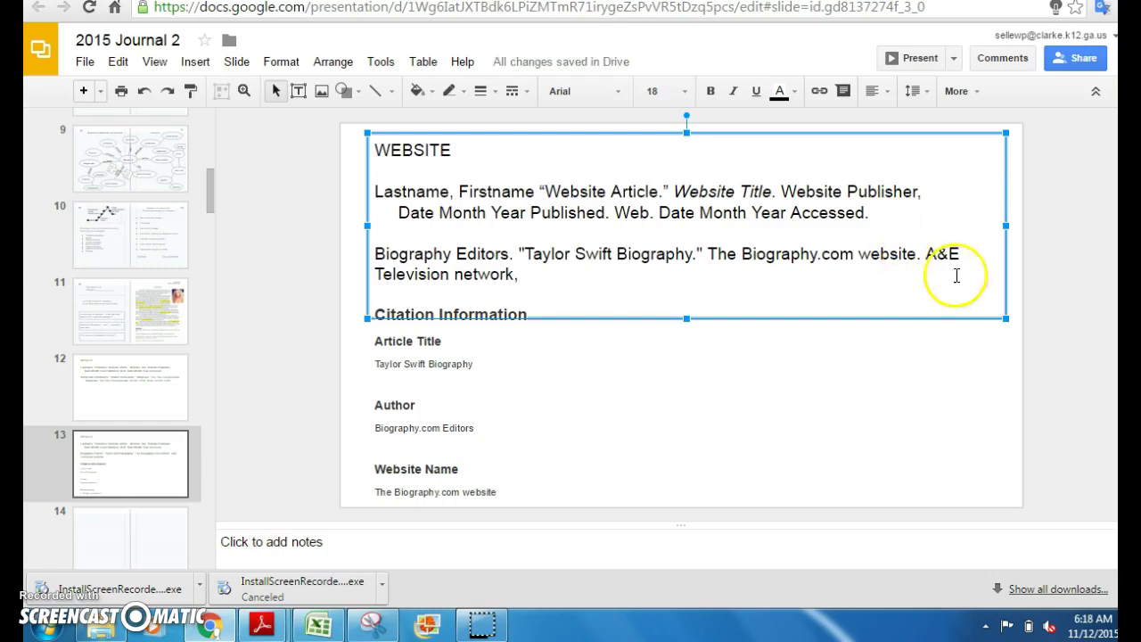
Replace the comma after network and end the citation with "Web. November 12, 2015"
scroll(616, 326, "down", 2)
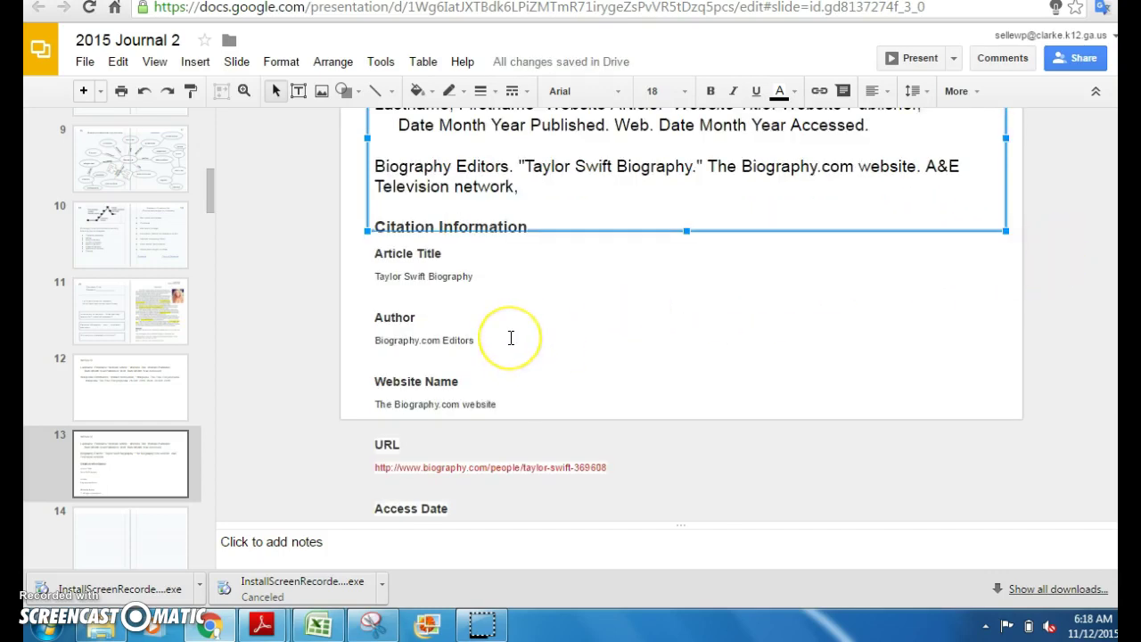
scroll(511, 337, "down", 1)
scroll(511, 338, "down", 1)
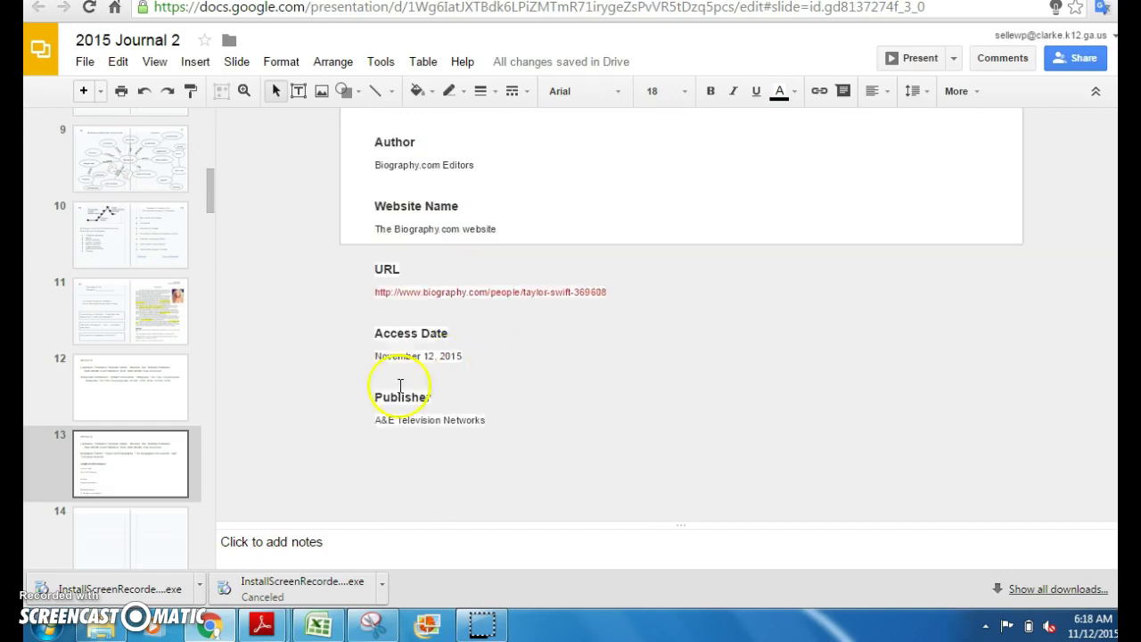
scroll(512, 367, "up", 2)
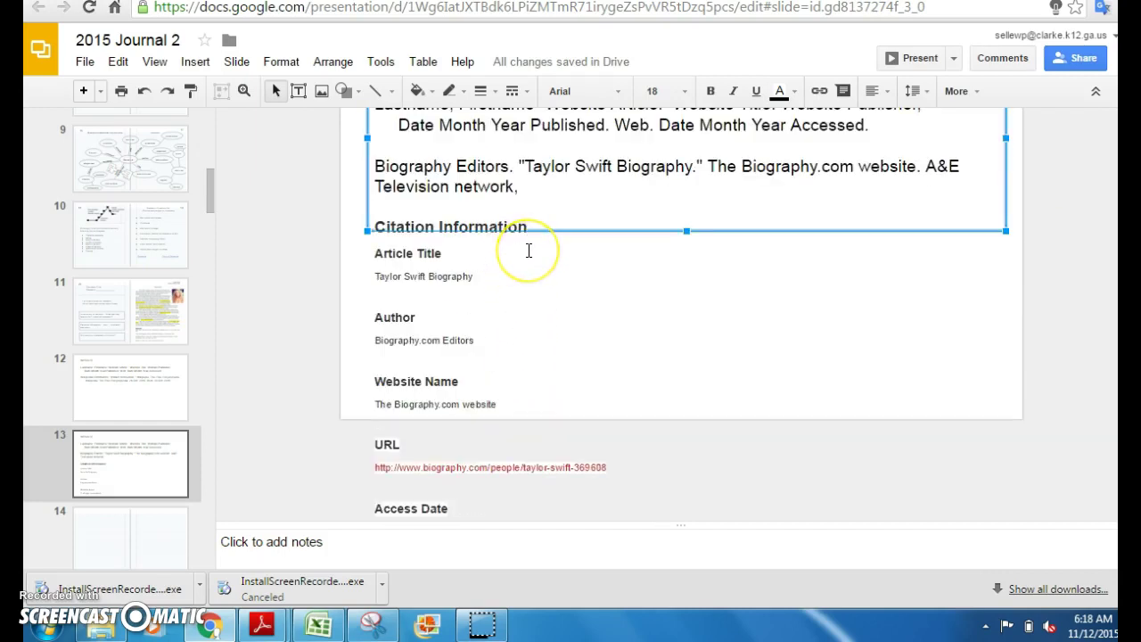
key("BackSpace")
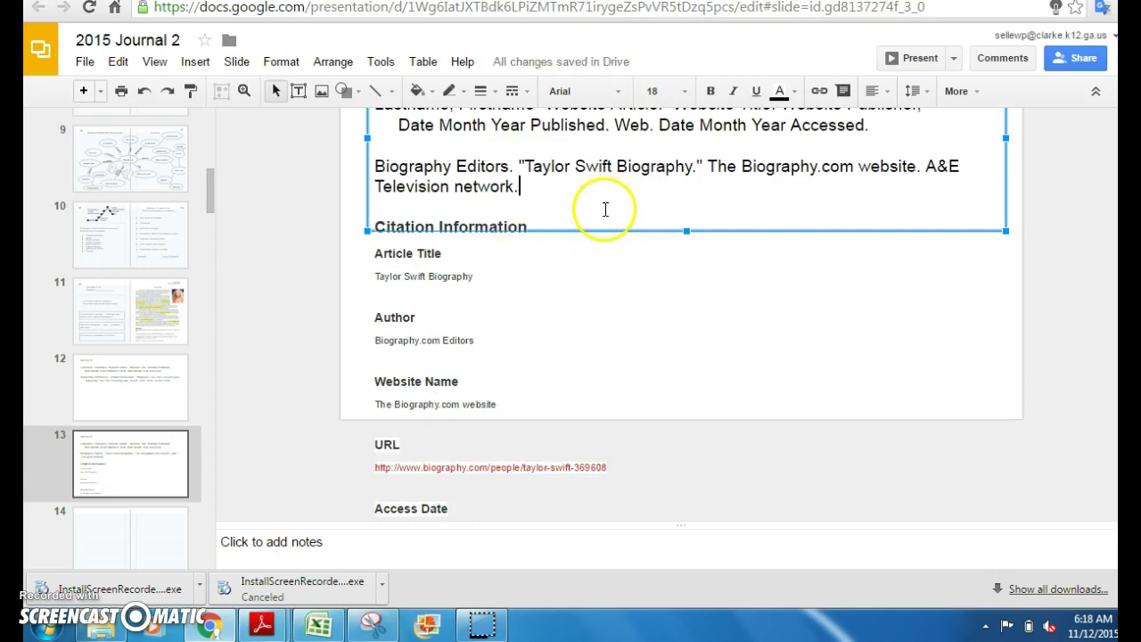
scroll(605, 211, "up", 1)
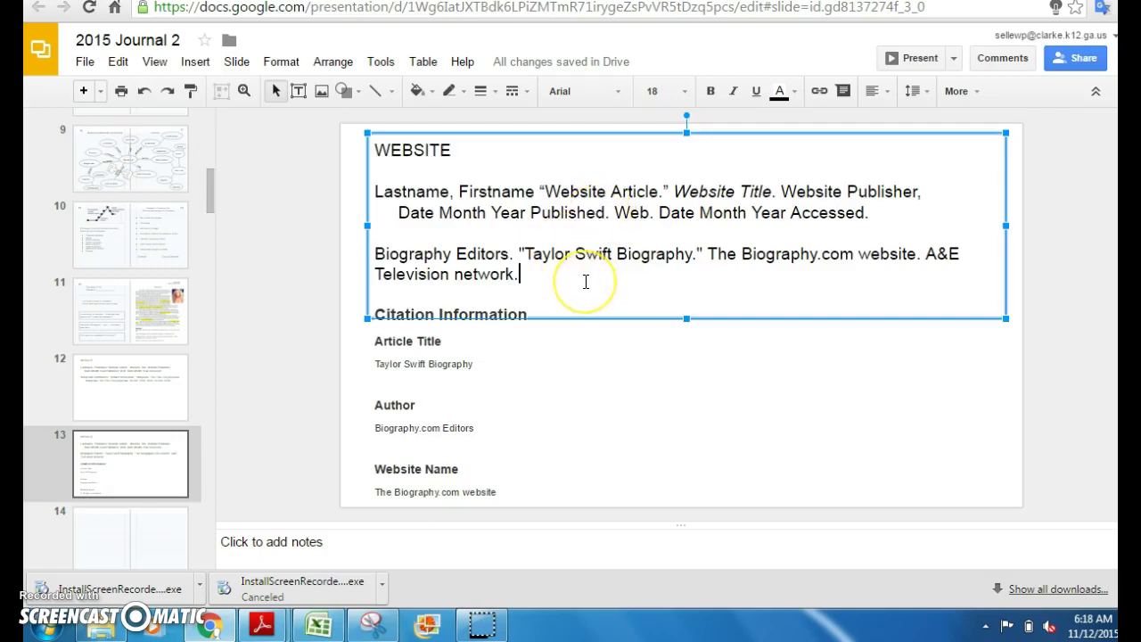
type("We")
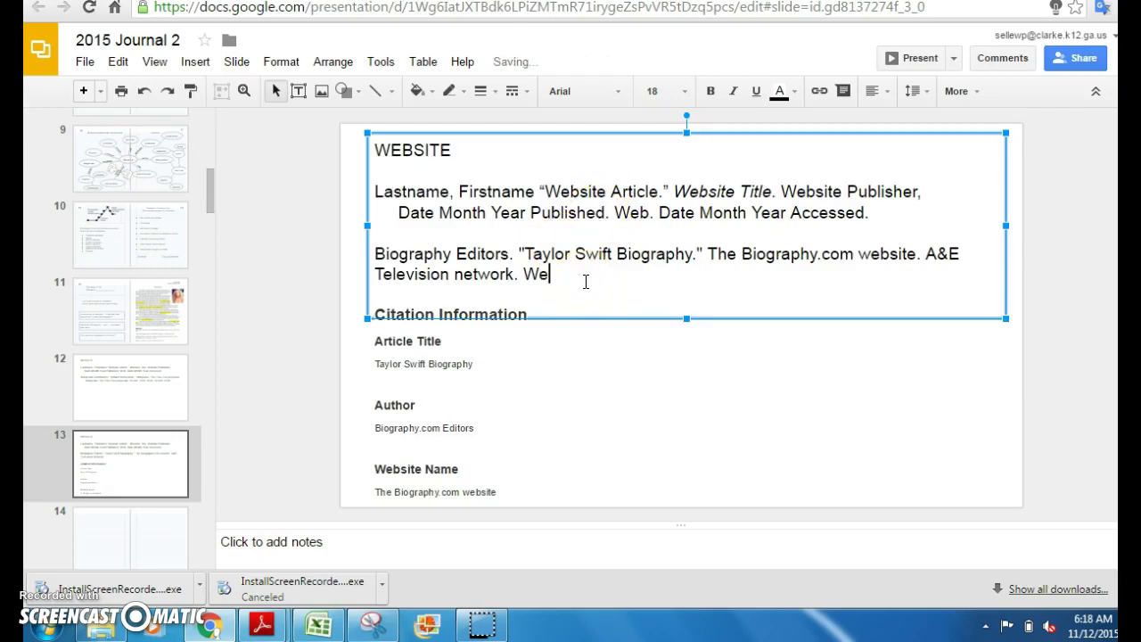
type("b.")
scroll(616, 295, "down", 2)
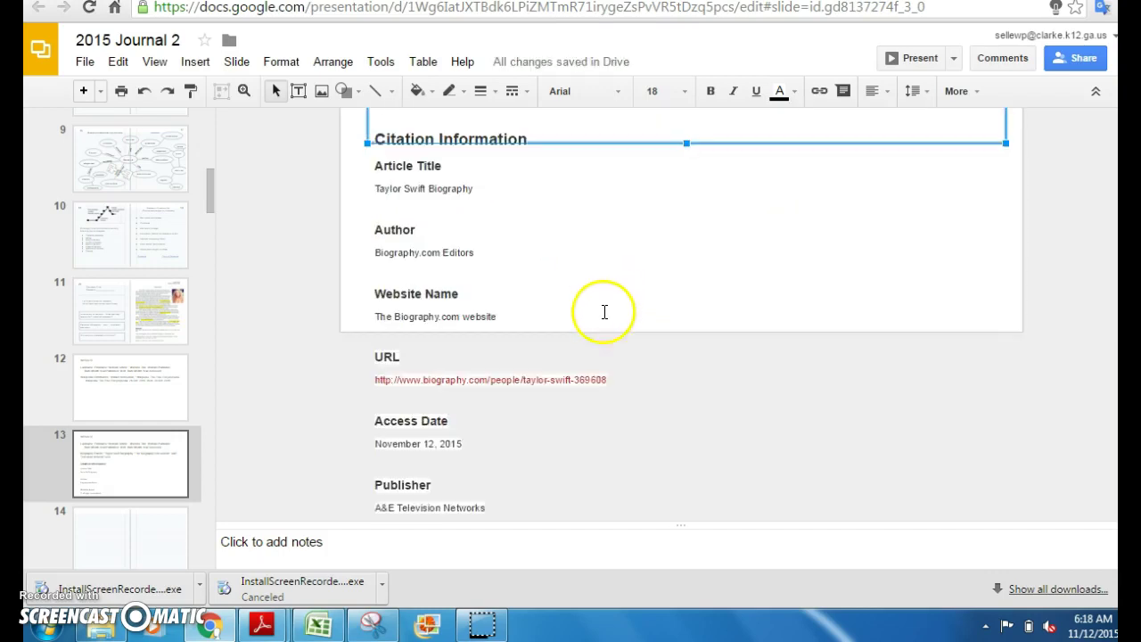
scroll(509, 401, "up", 2)
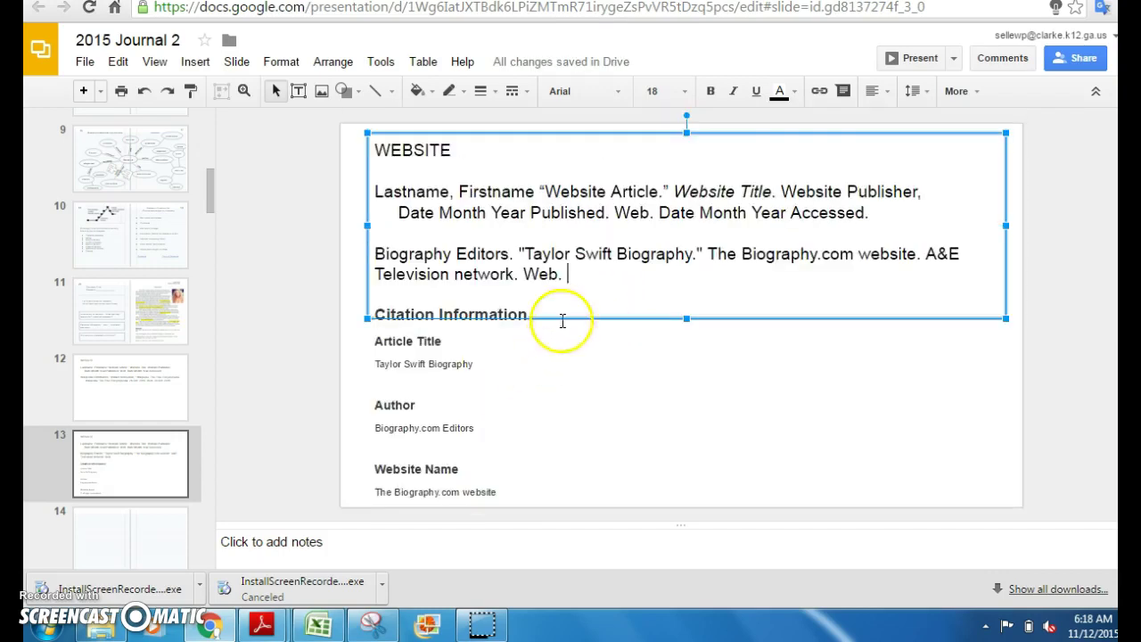
type("Nove")
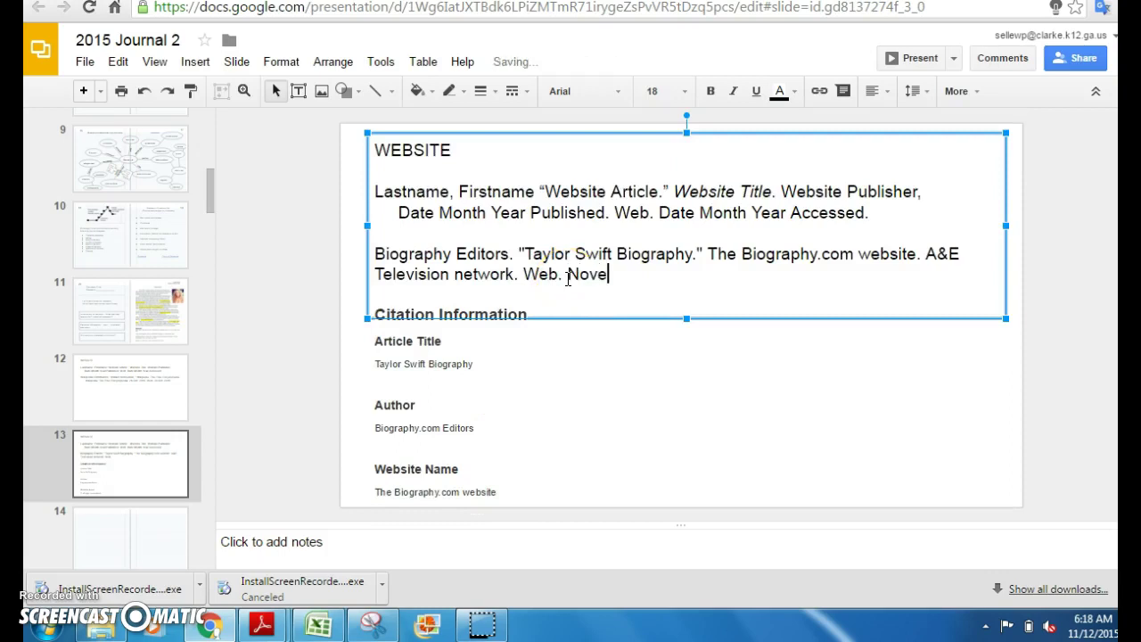
type("mber 12, 2015")
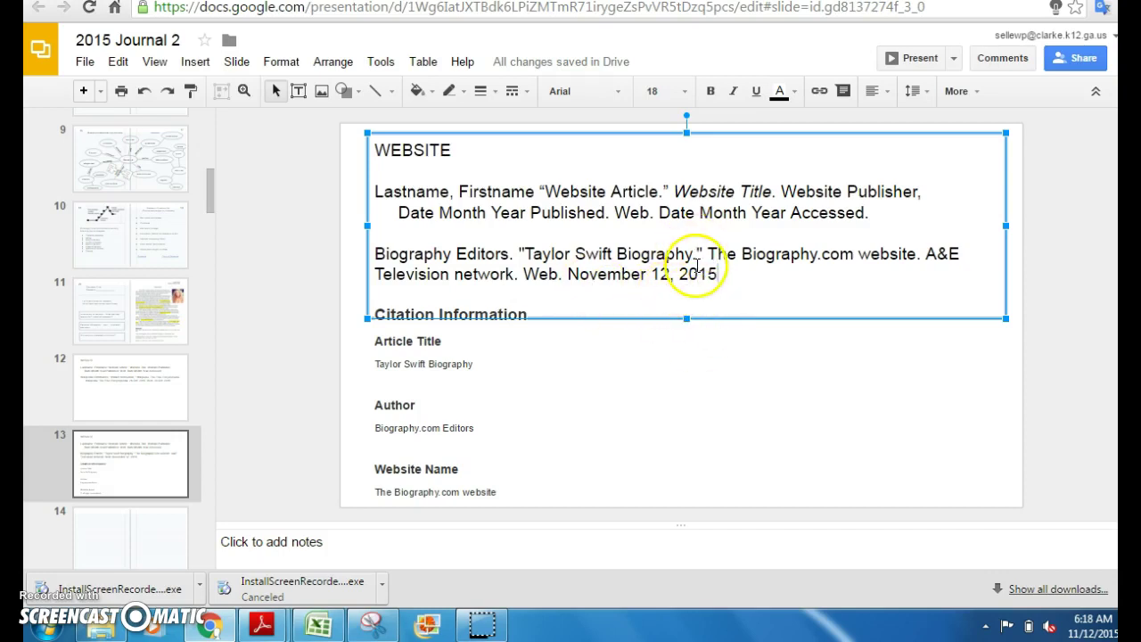
left_click(874, 214)
left_click_drag(875, 214, 372, 190)
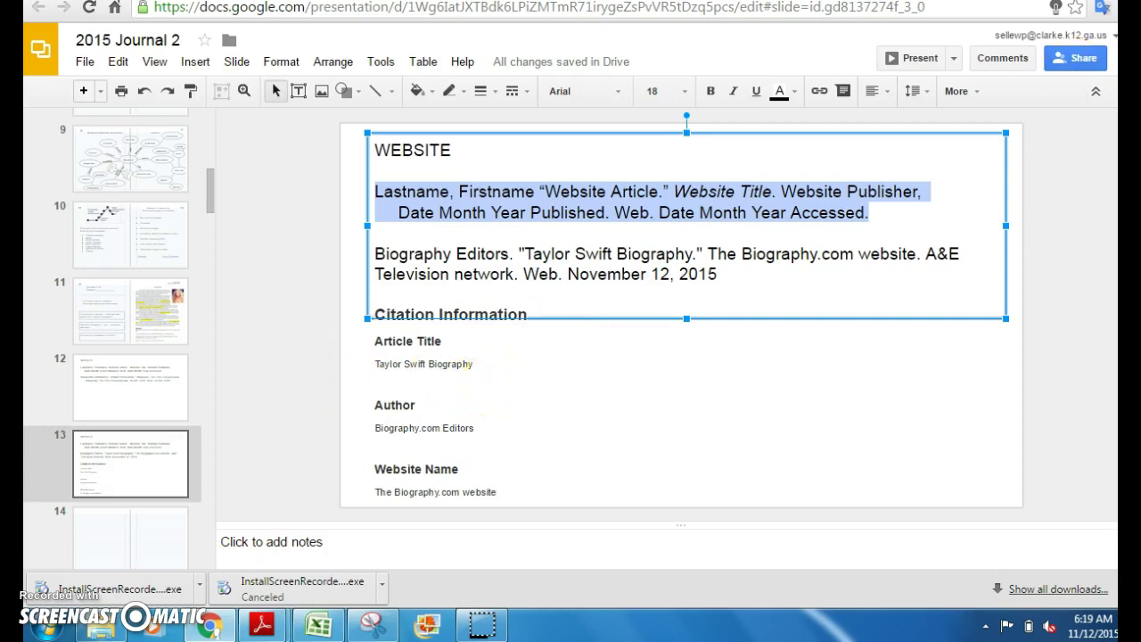
In a new tab, search Google for "Taylor swift wikipedia" and open the Wikipedia article
key("ctrl+t")
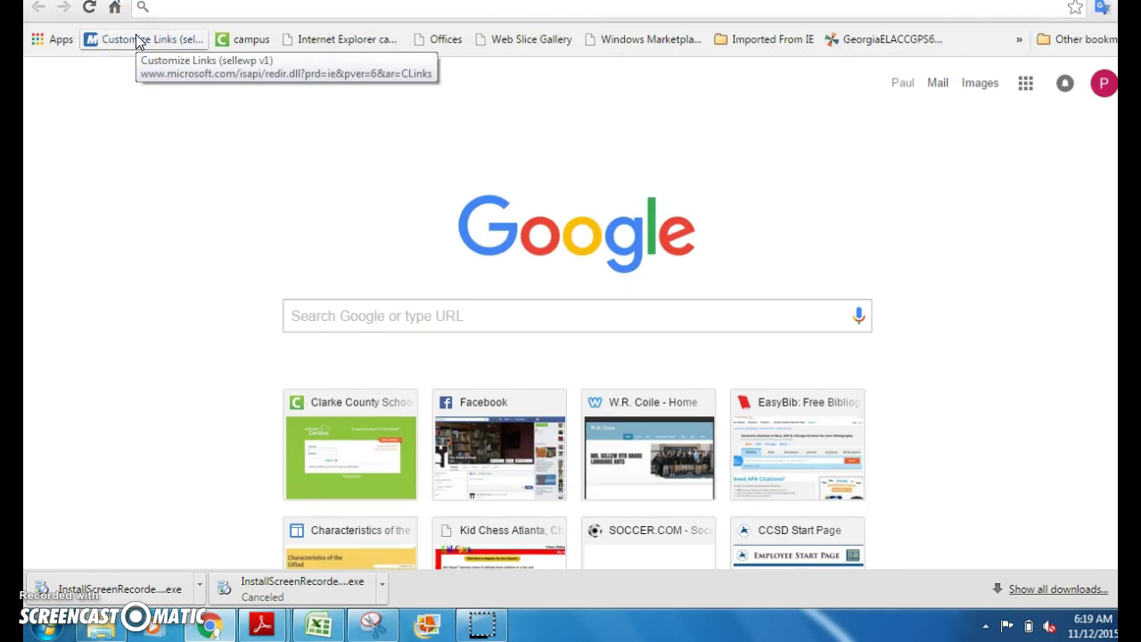
type("ta")
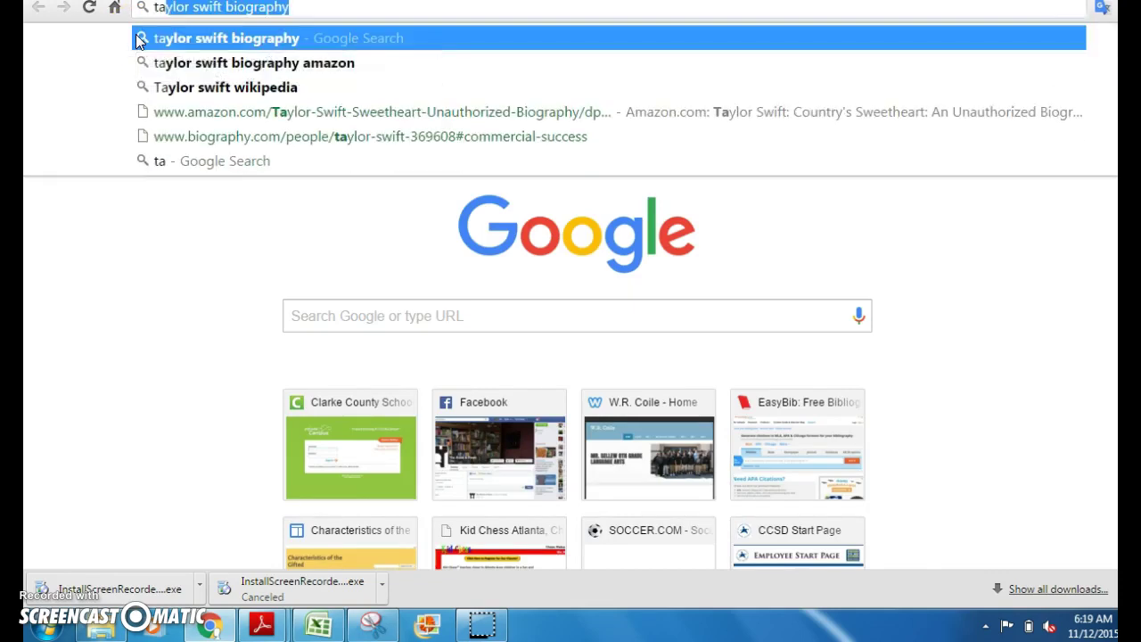
left_click(224, 87)
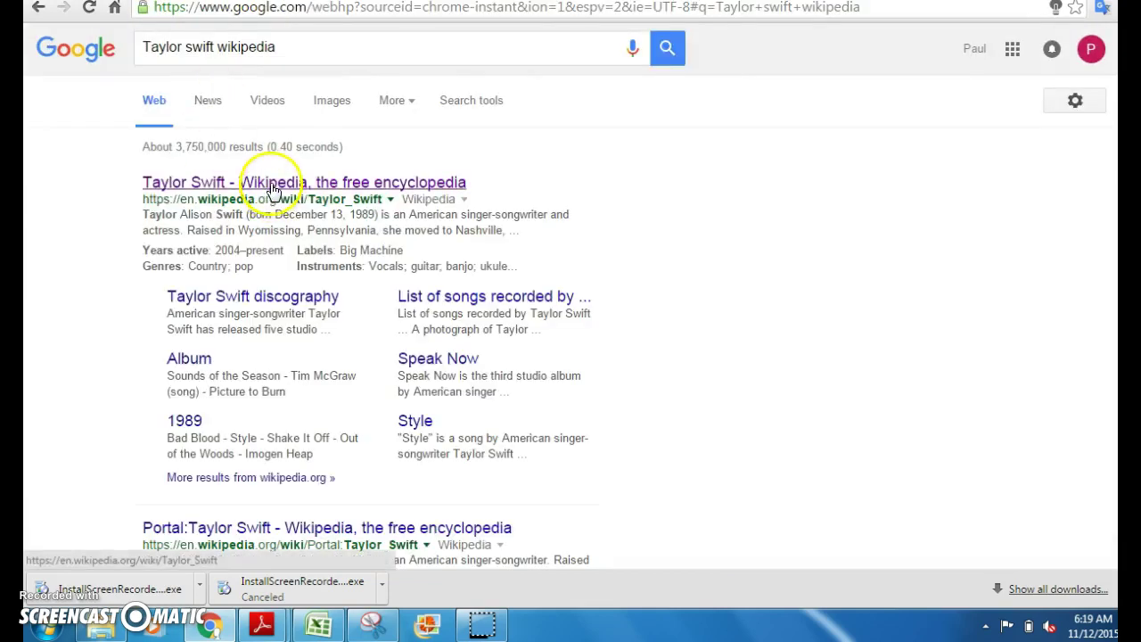
left_click(272, 183)
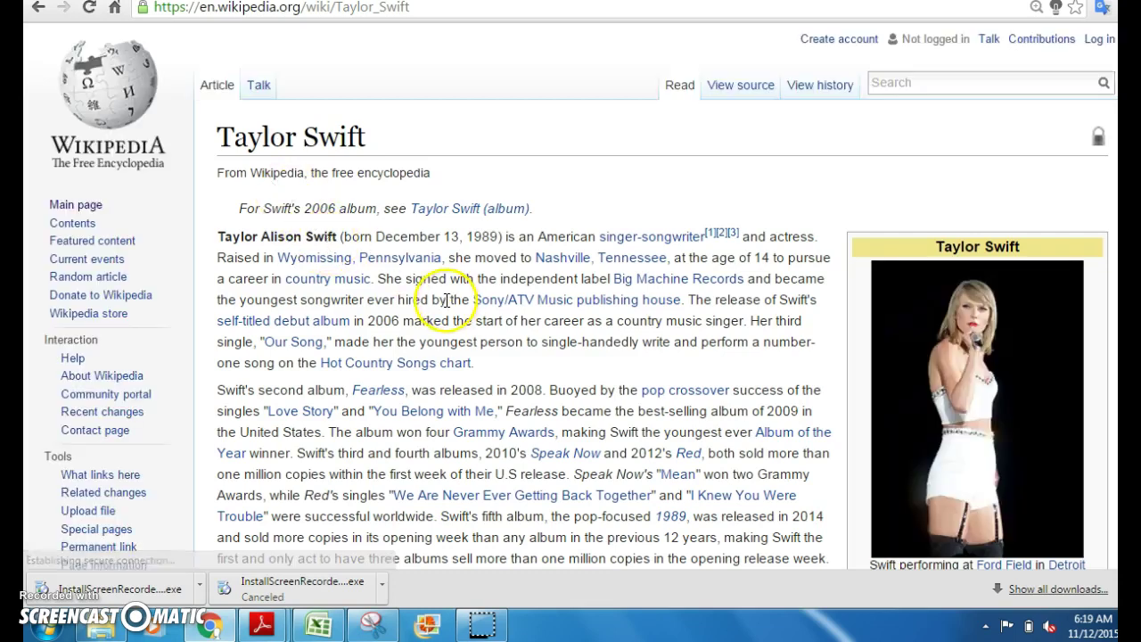
Open Wikipedia's Cite This Page for Taylor Swift and go to the MLA style citation
scroll(437, 301, "down", 2)
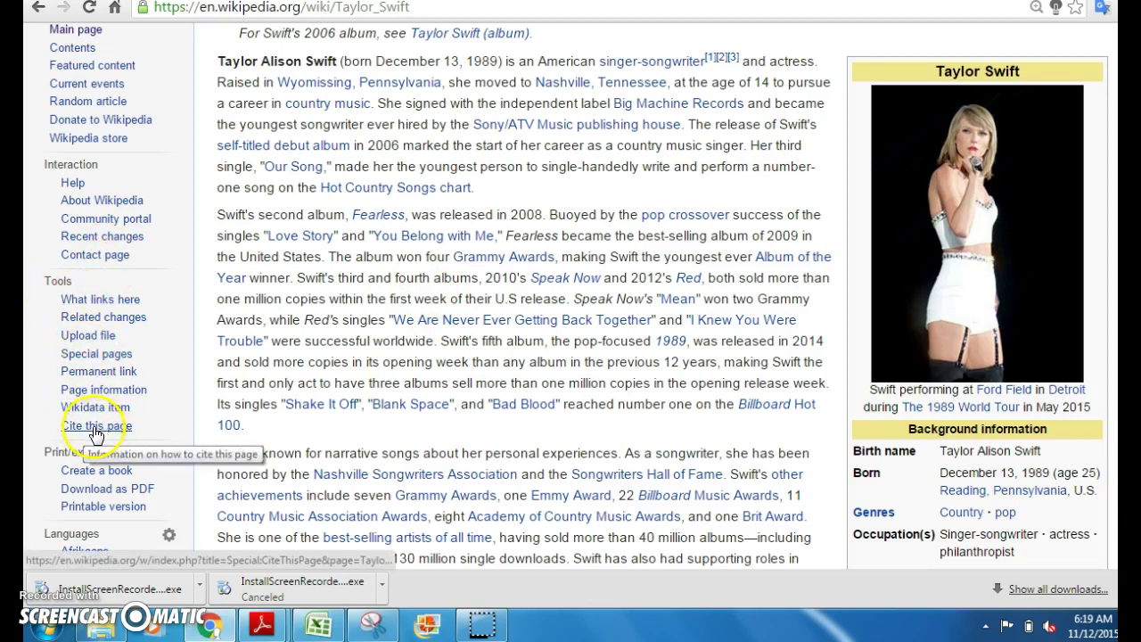
left_click(94, 429)
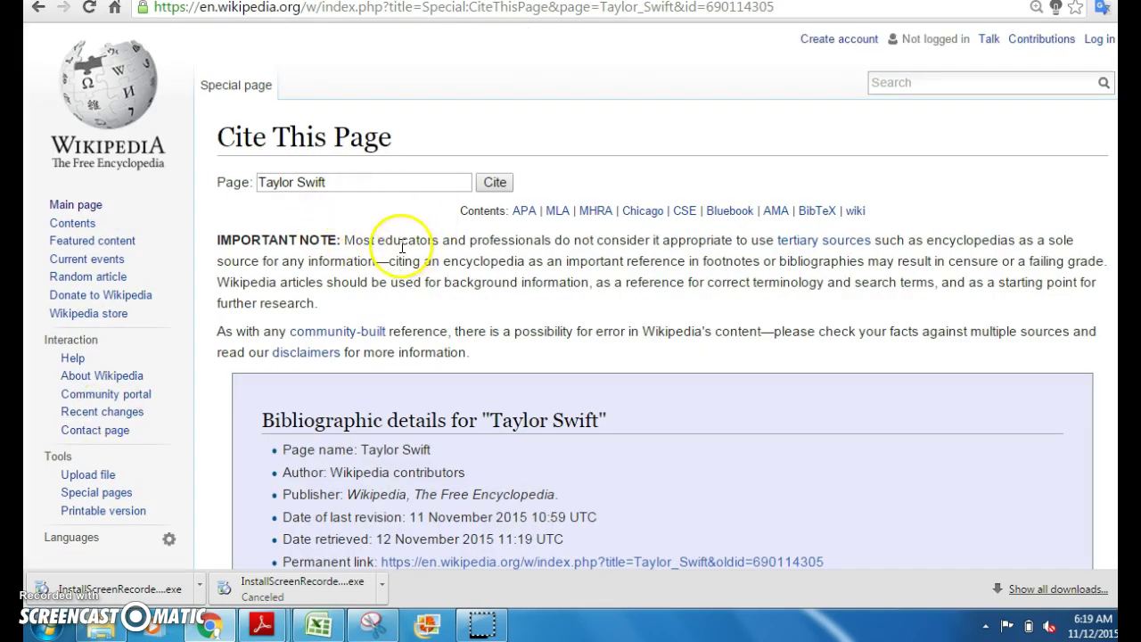
left_click(558, 211)
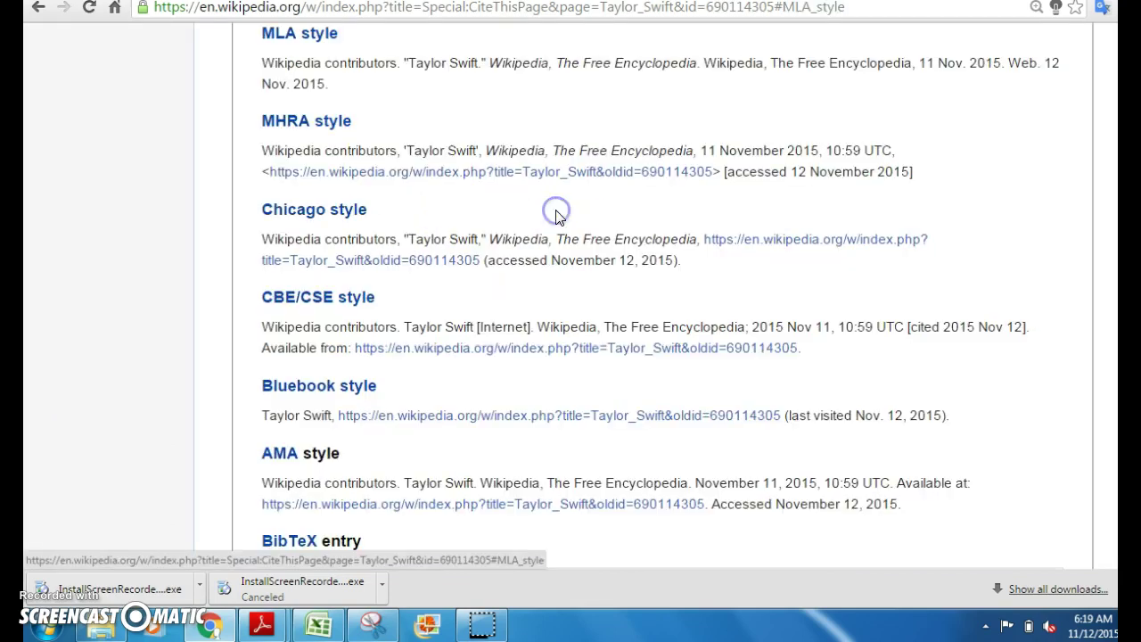
left_click(38, 11)
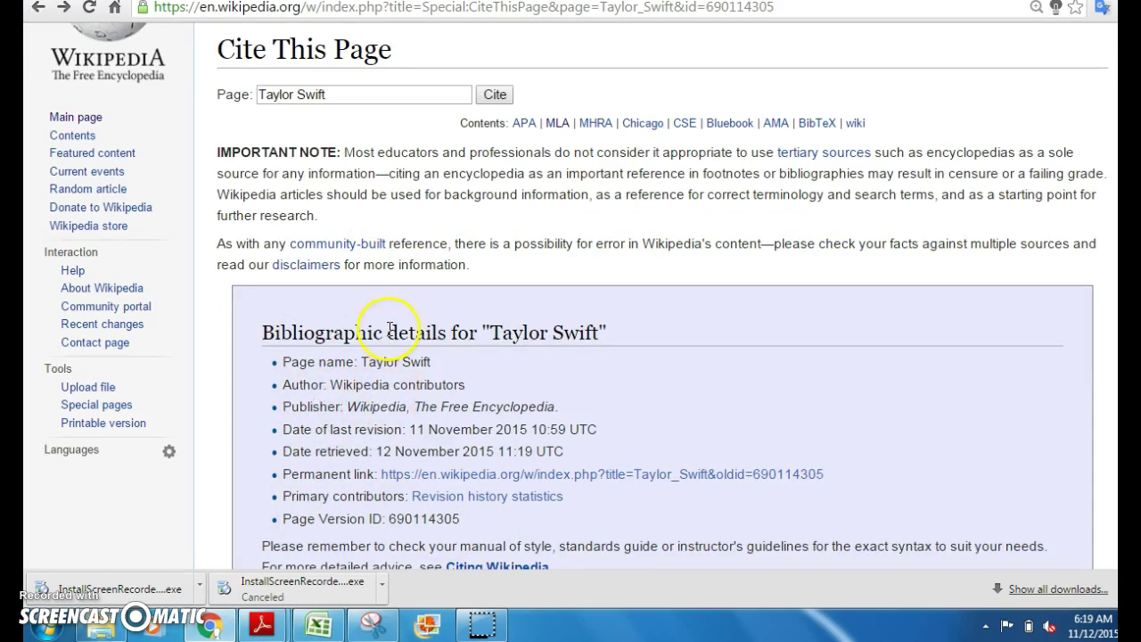
scroll(397, 328, "up", 1)
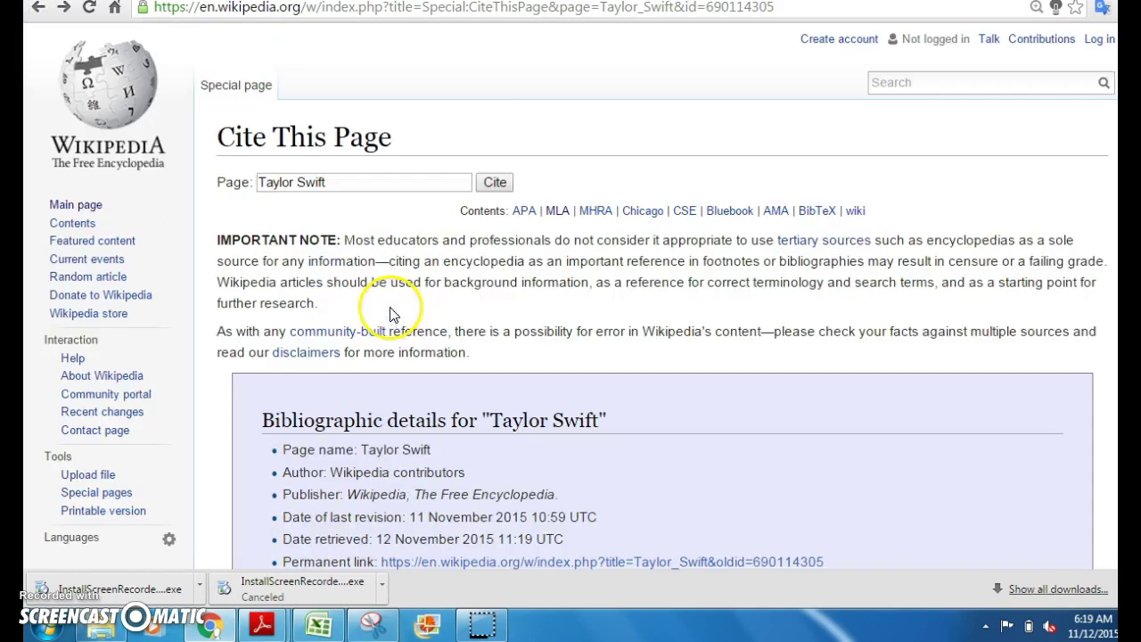
left_click(557, 214)
scroll(499, 219, "up", 1)
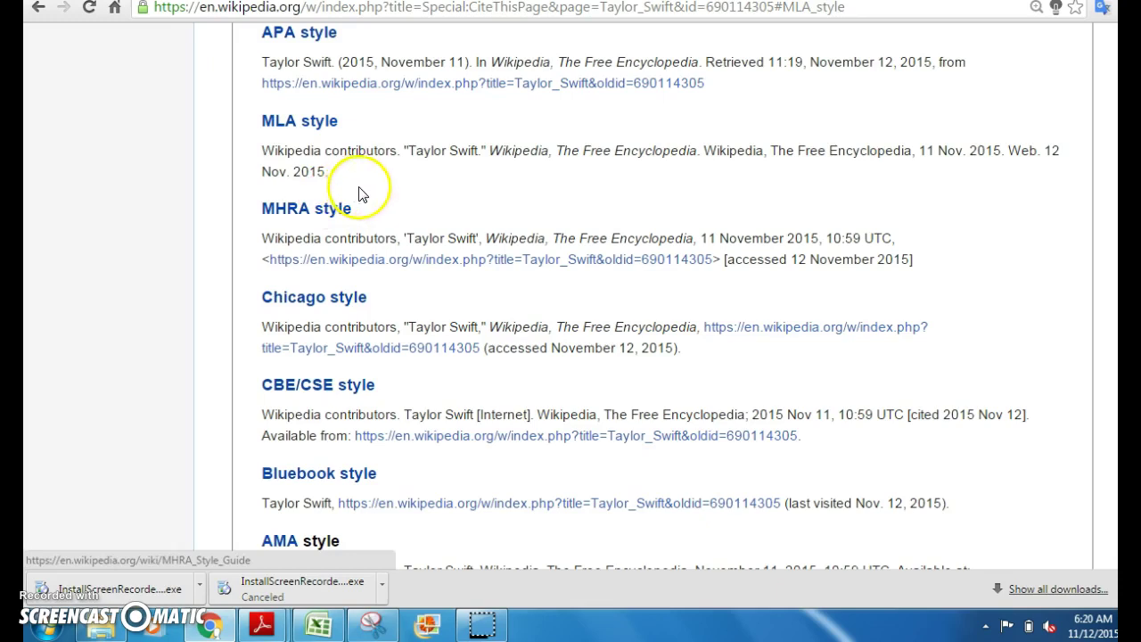
Copy the MLA citation text and return to the research paper
left_click_drag(328, 172, 259, 154)
right_click(284, 167)
left_click(321, 177)
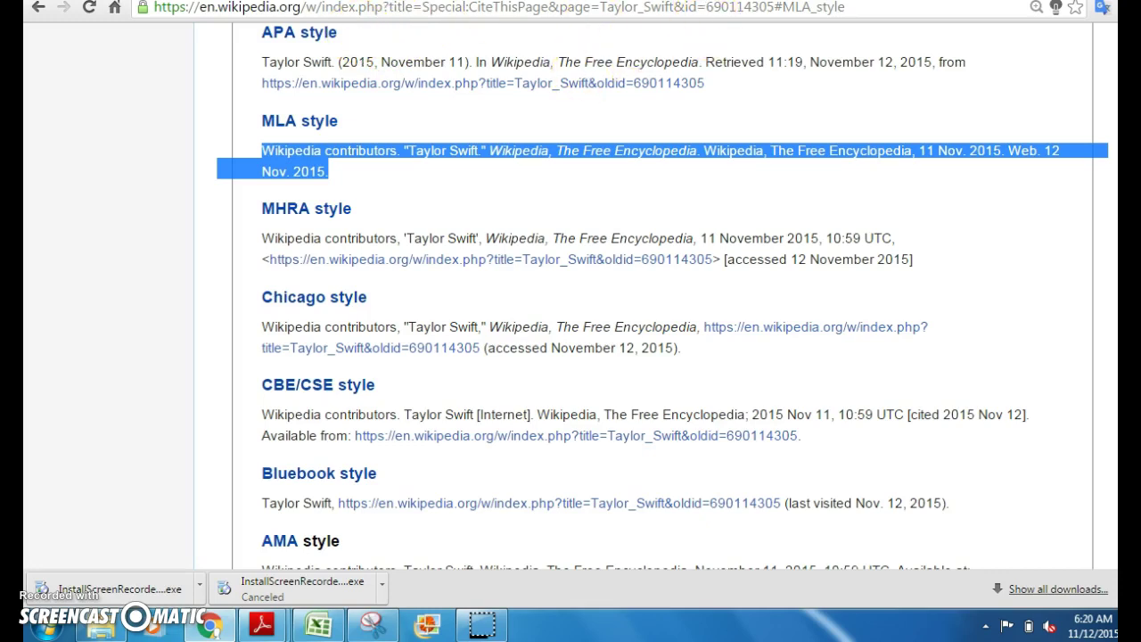
key("ctrl+Tab")
Paste the Wikipedia MLA citation for "Taylor Swift" on the line below Bibliography
scroll(458, 178, "down", 5)
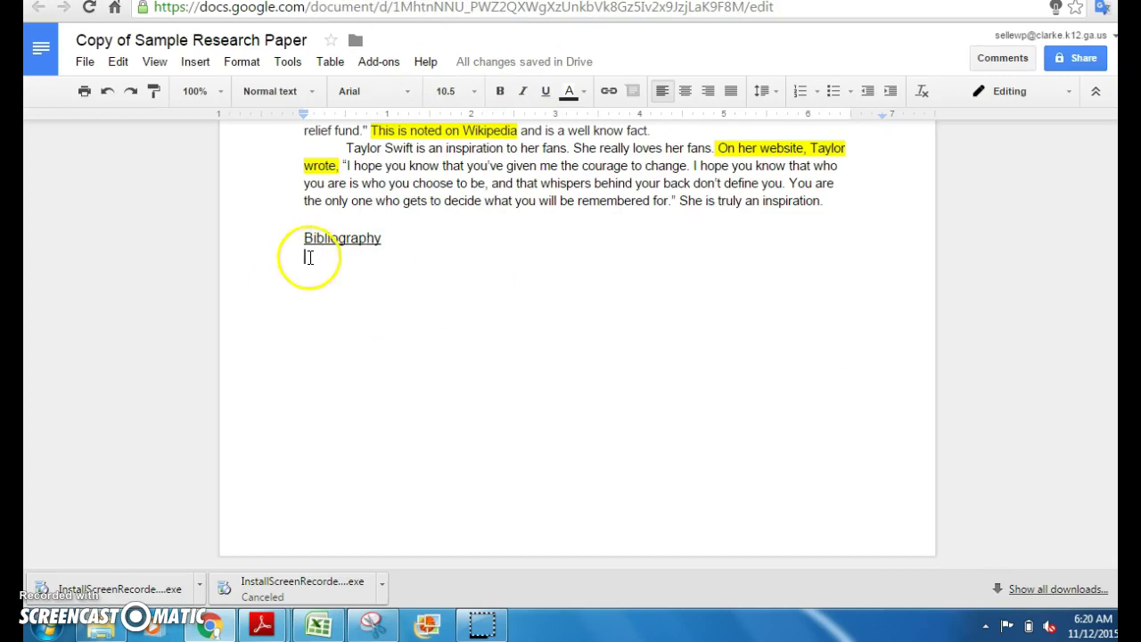
left_click(305, 256)
right_click(304, 256)
left_click(341, 316)
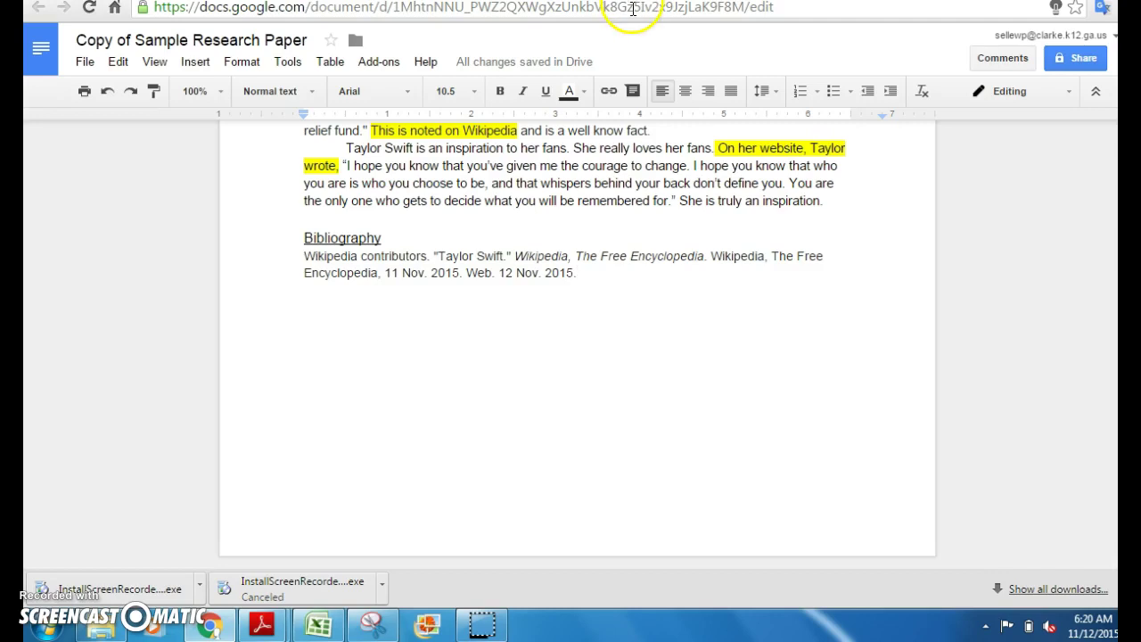
Copy the Biography Editors citation from slide 13 of 2015 Journal 2, undoing an accidental paste over it
key("ctrl+Tab")
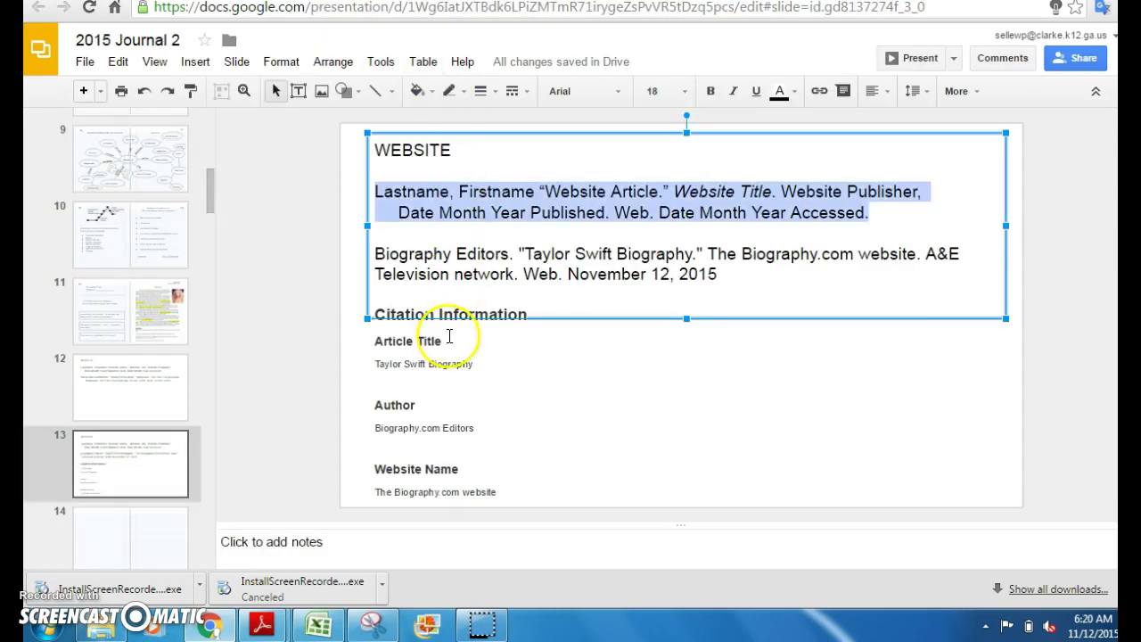
left_click_drag(725, 273, 378, 254)
right_click(431, 257)
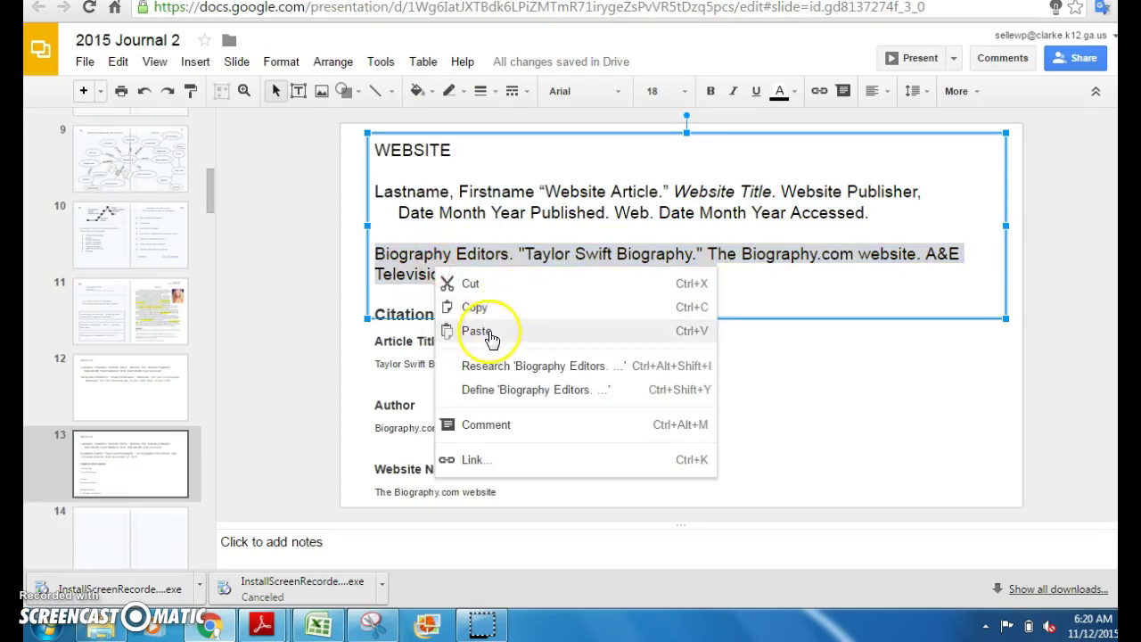
left_click(490, 330)
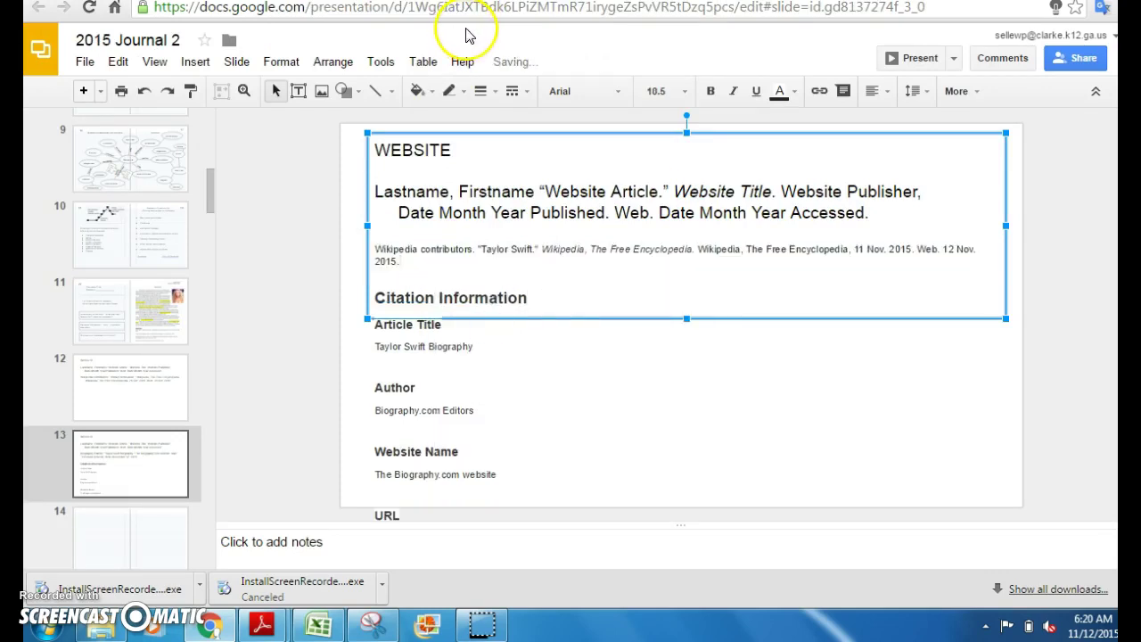
left_click(141, 92)
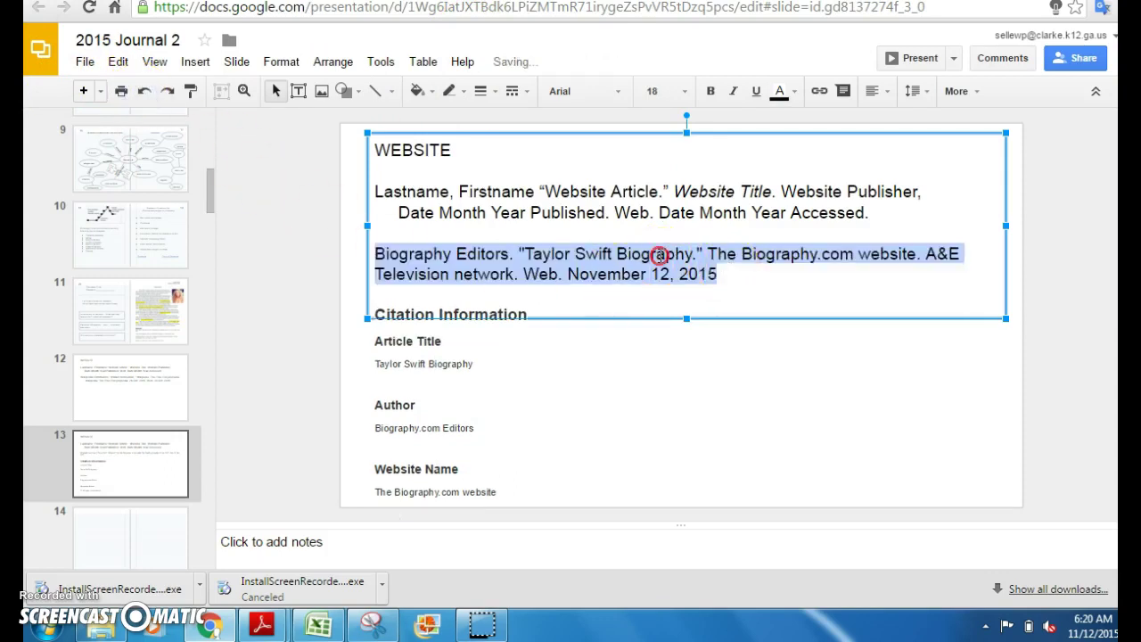
right_click(667, 256)
left_click(699, 297)
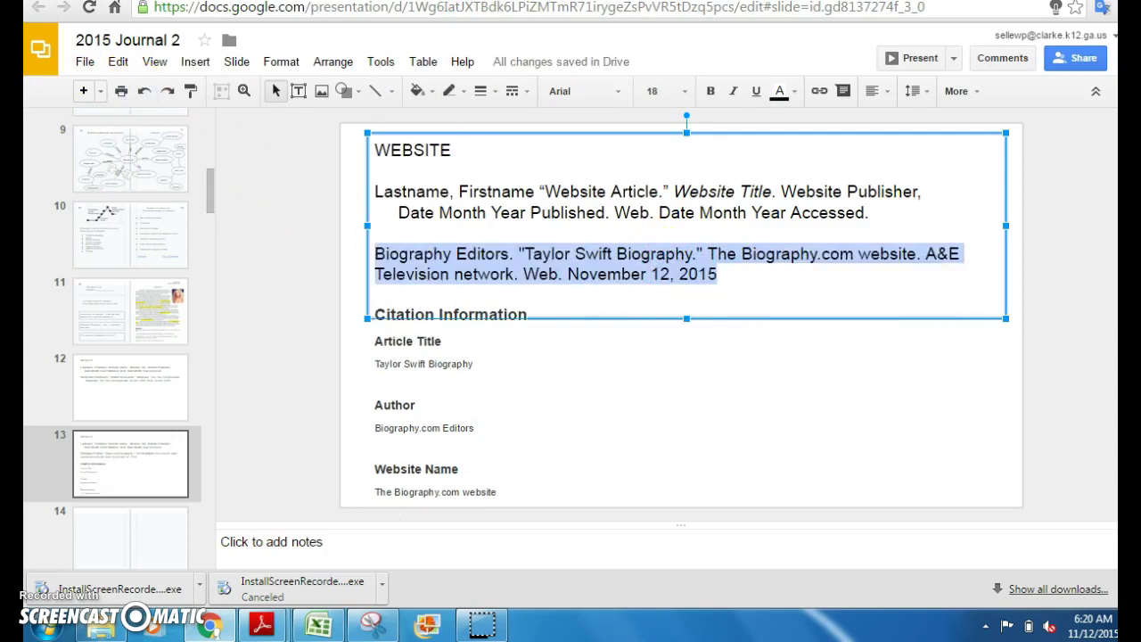
key("ctrl+Tab")
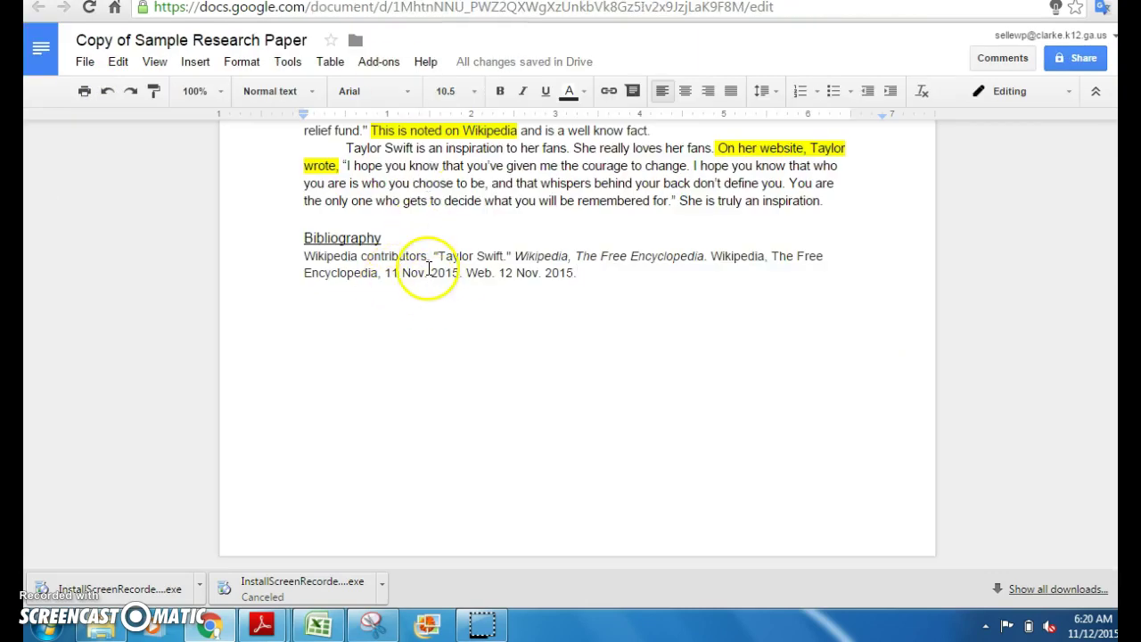
Paste the Biography.com citation on a new line below the Wikipedia entry
key("Return")
key("Return")
right_click(312, 310)
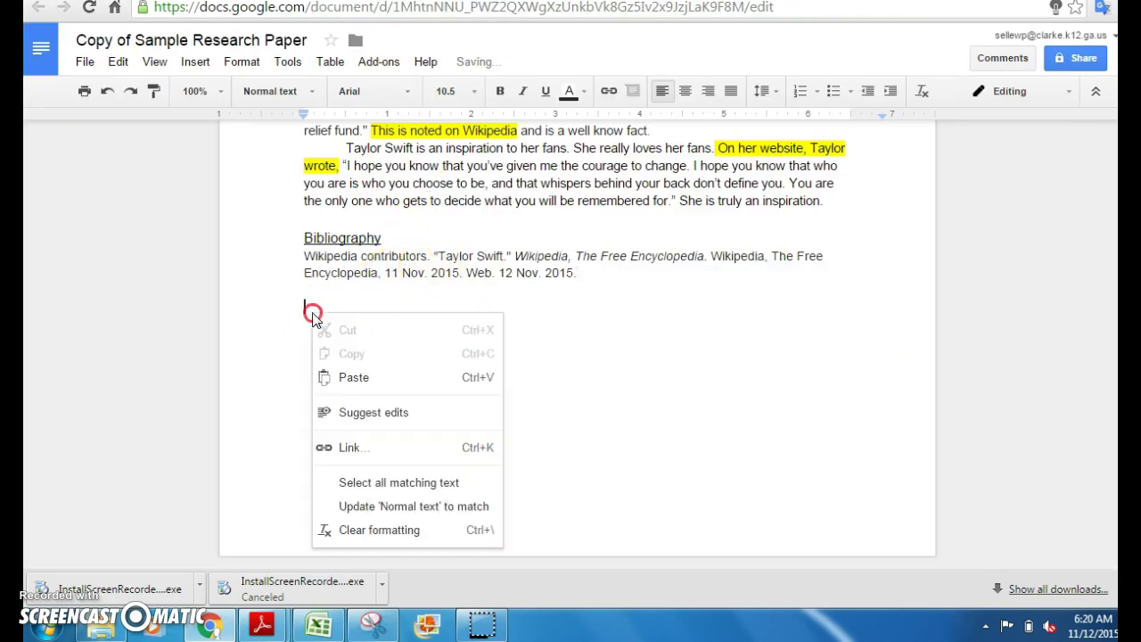
left_click(357, 384)
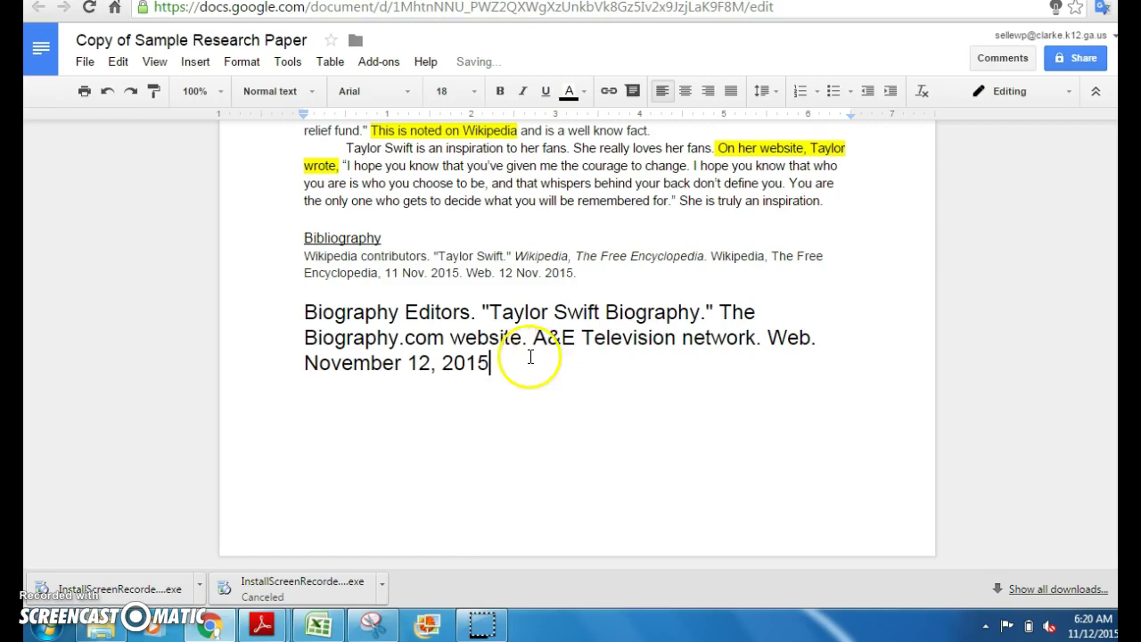
Set the pasted Biography.com citation to 11 pt font size
left_click_drag(515, 364, 297, 318)
left_click(473, 91)
left_click(451, 191)
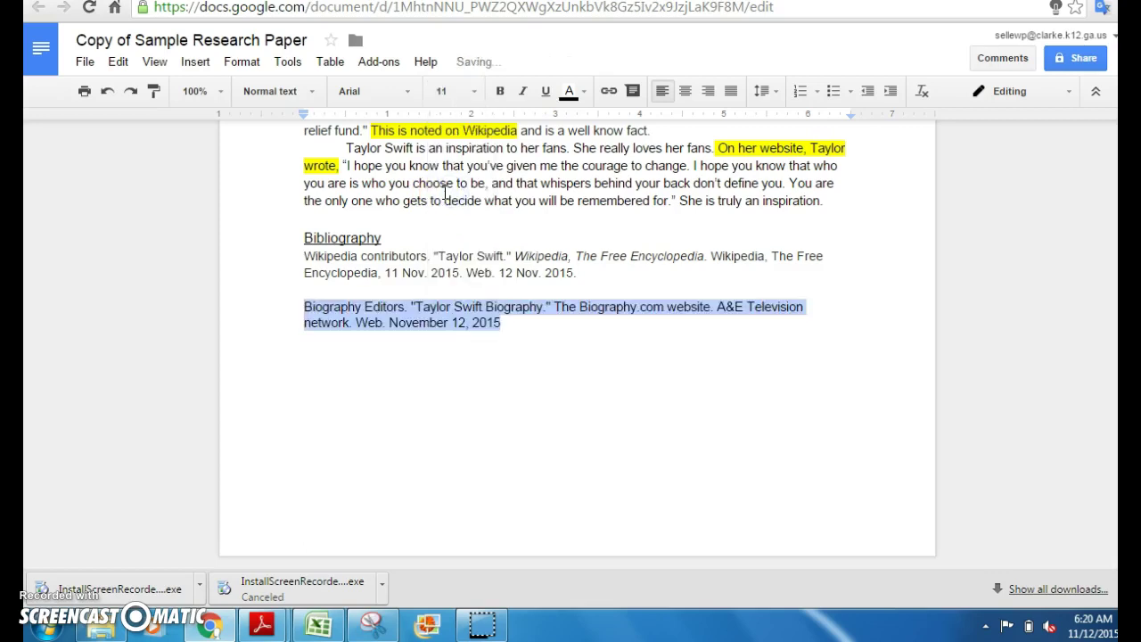
left_click(441, 369)
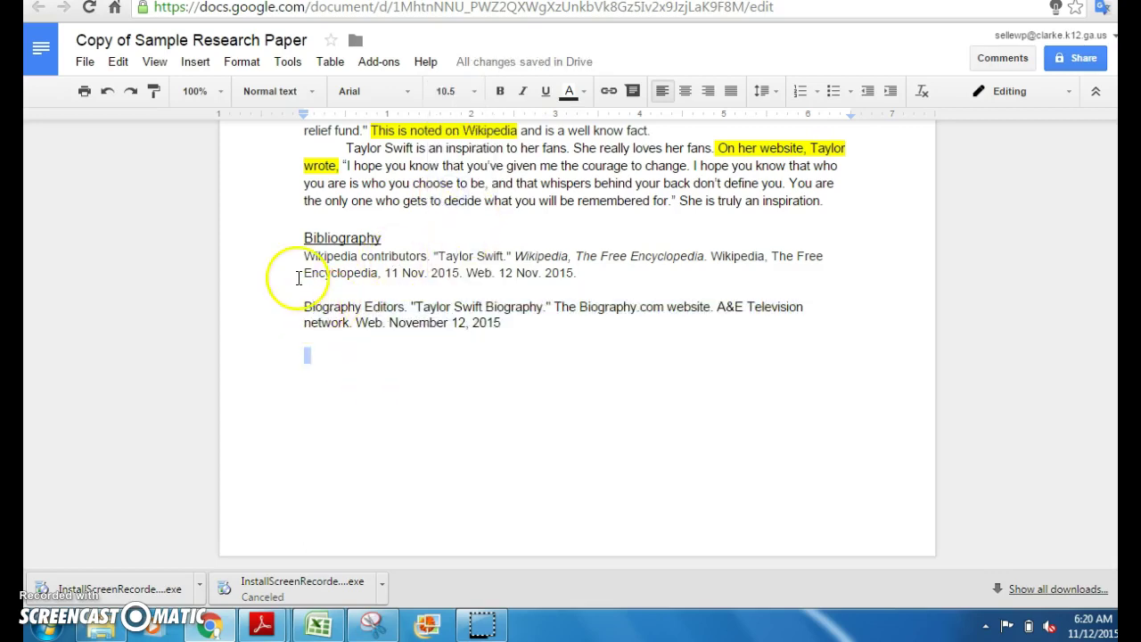
Review the Bibliography and place the cursor after 'November 12, 2015' in the second entry
scroll(465, 353, "up", 2)
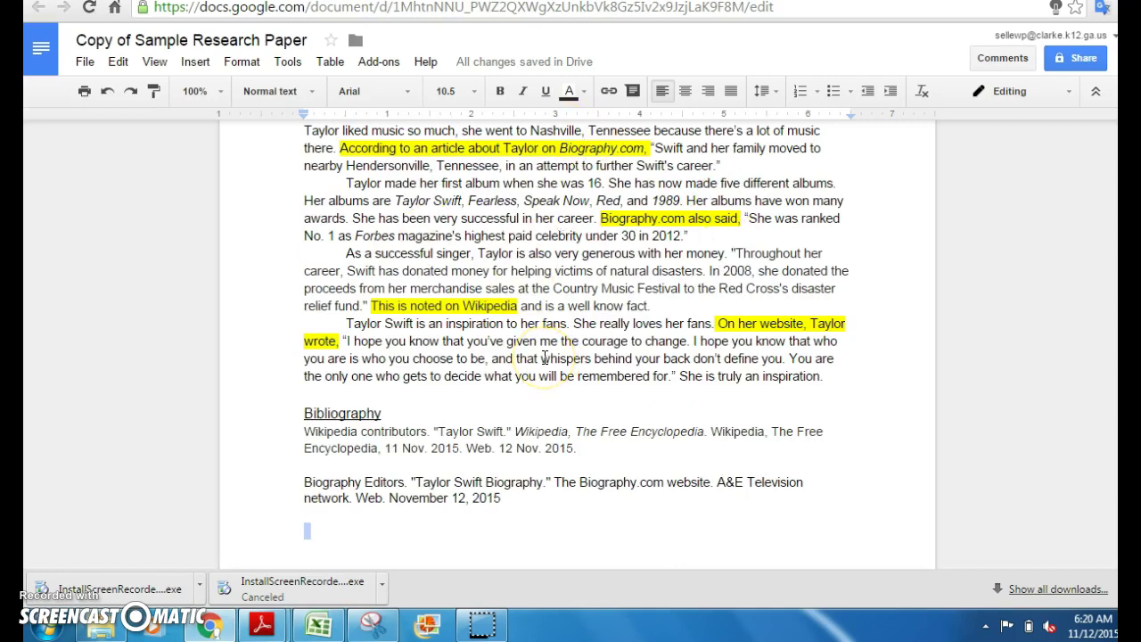
scroll(593, 294, "up", 1)
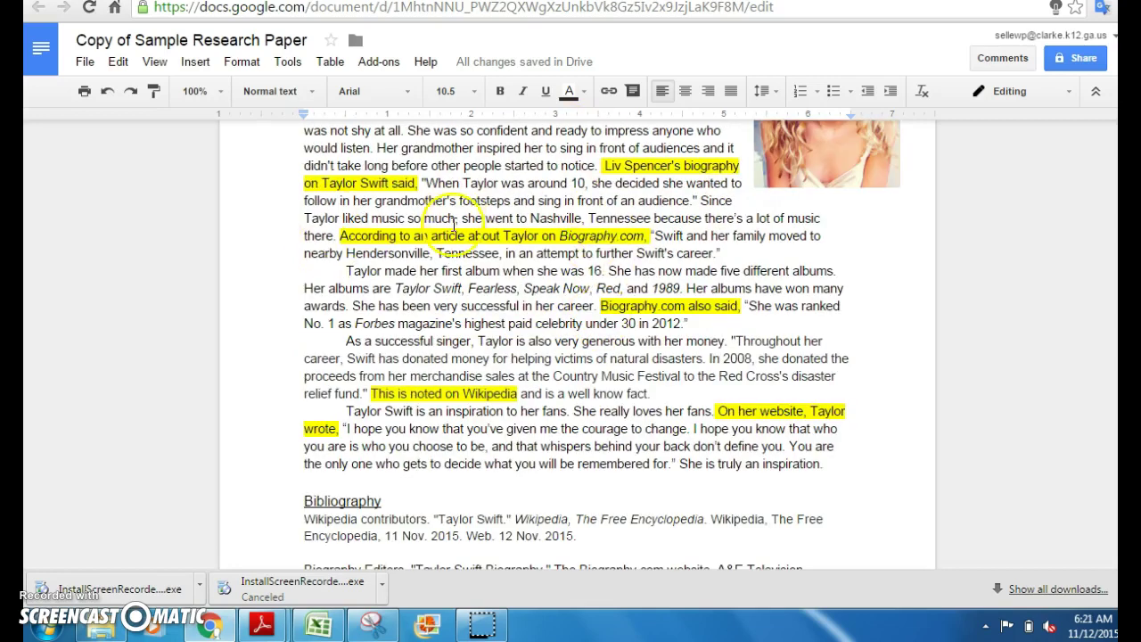
scroll(499, 339, "down", 2)
left_click(268, 443)
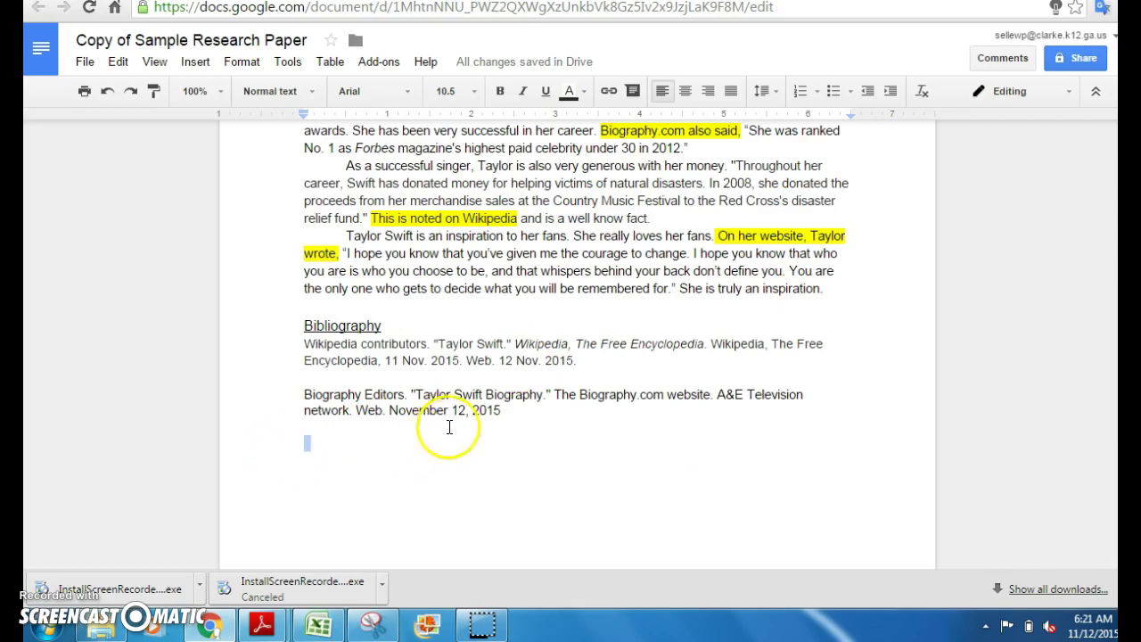
left_click(517, 415)
key("Return")
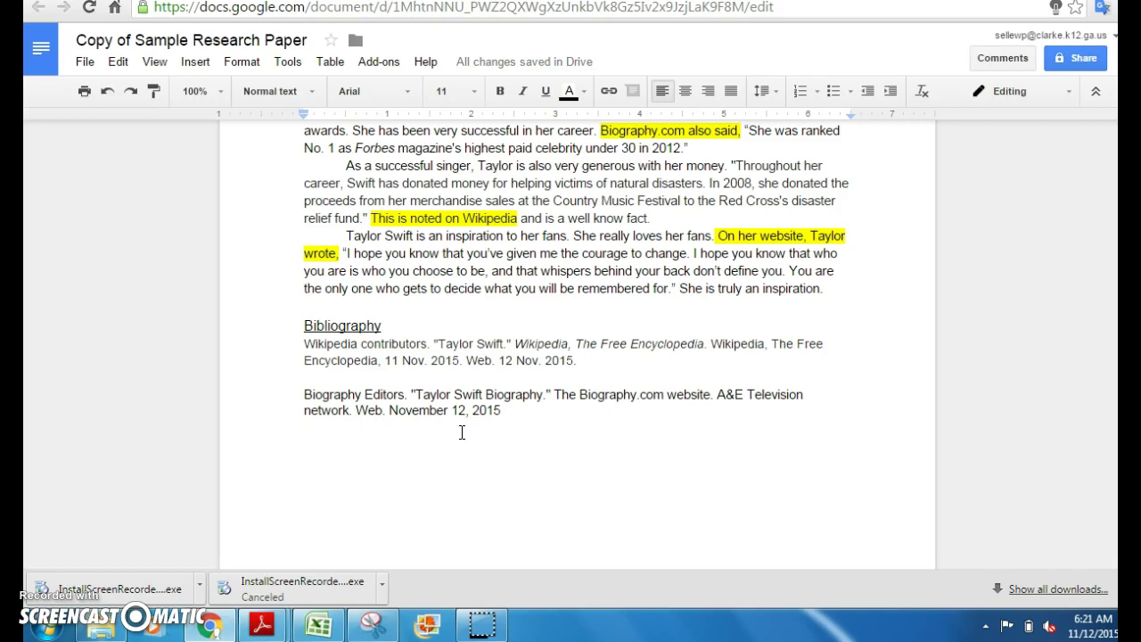
left_click(450, 433)
left_click(910, 338)
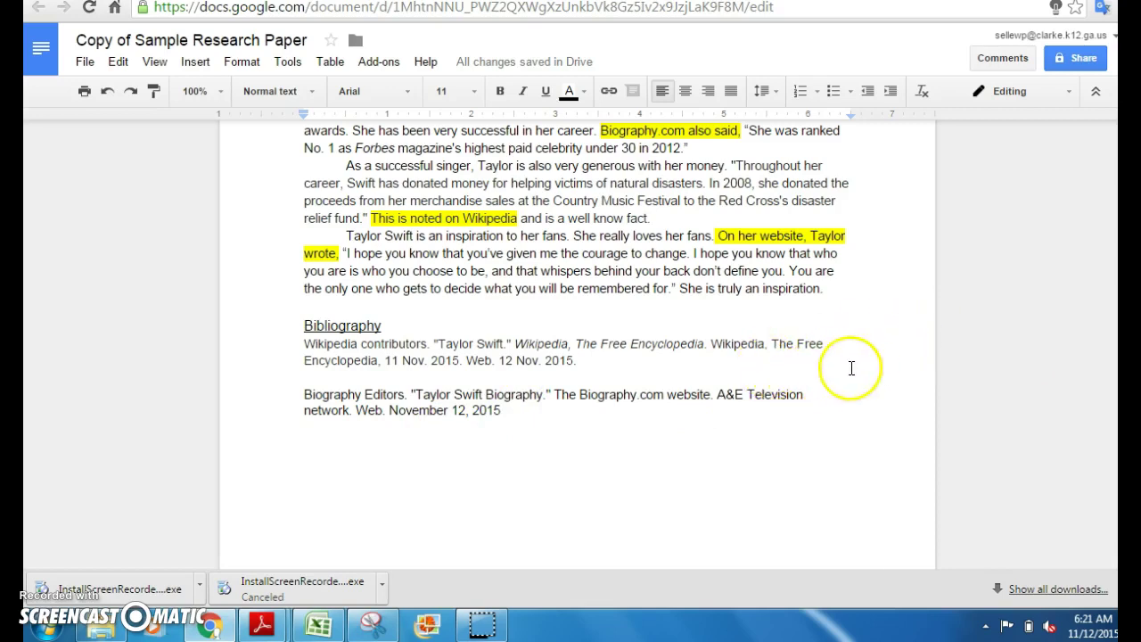